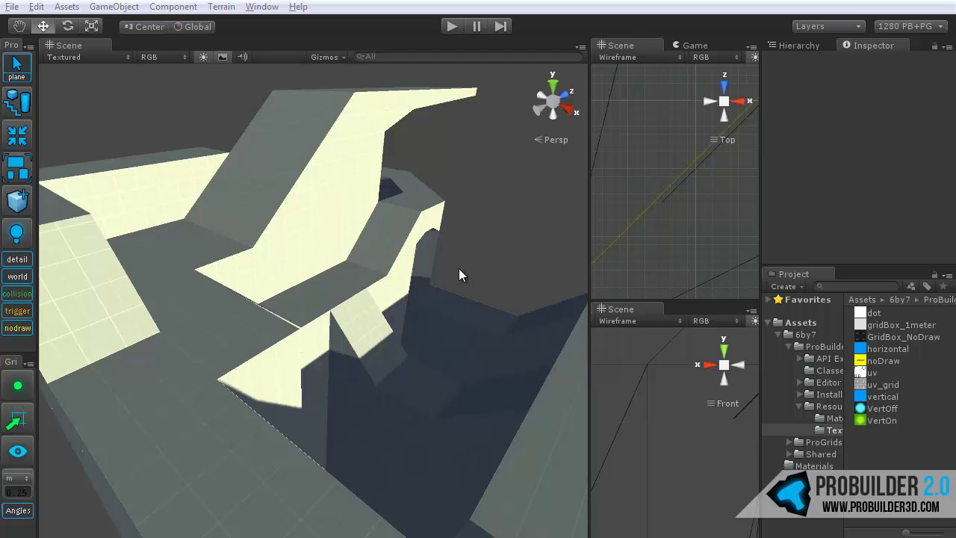
Step: Open the Texture Editor and move its window beside the raised wall in the main view
left_click_drag(428, 214, 302, 327, "alt")
left_click_drag(341, 292, 361, 297, "alt")
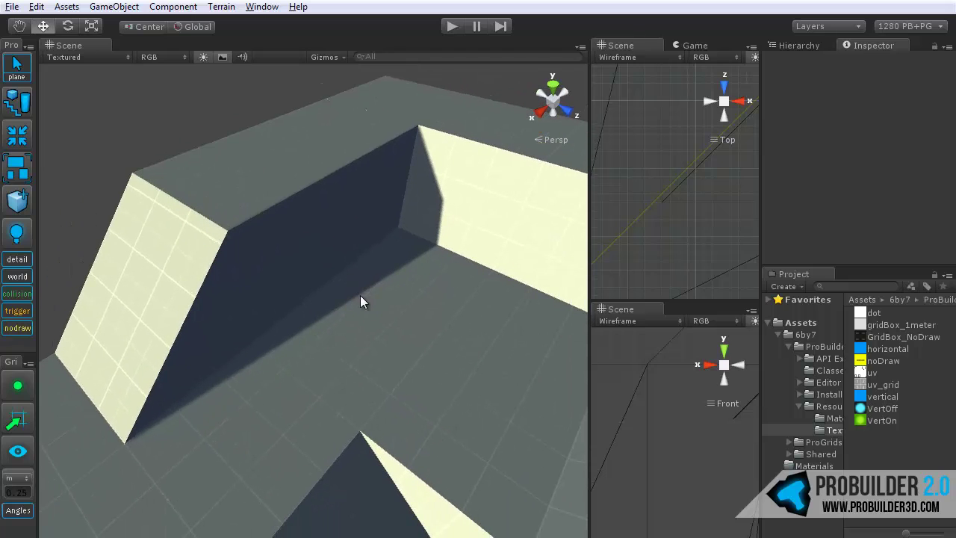
scroll(360, 295, "down", 1)
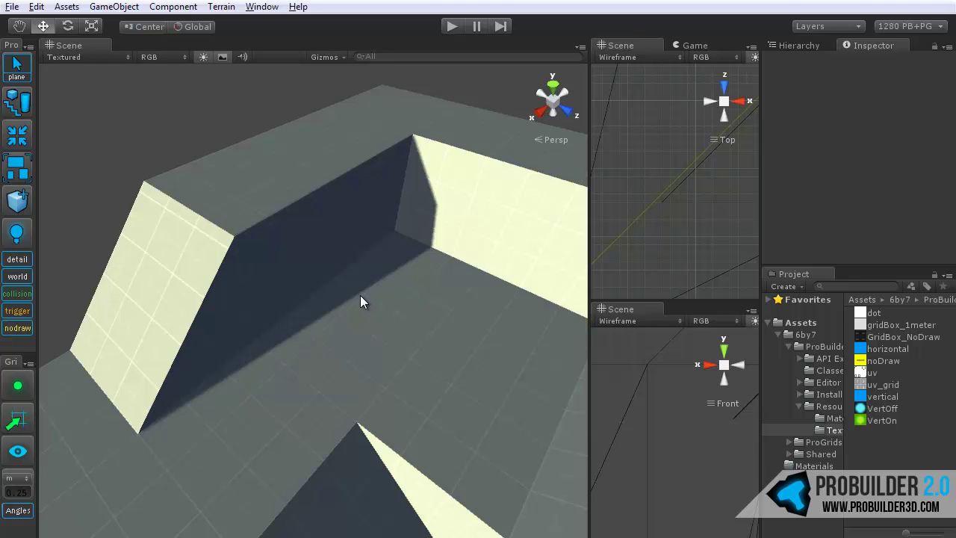
key("j")
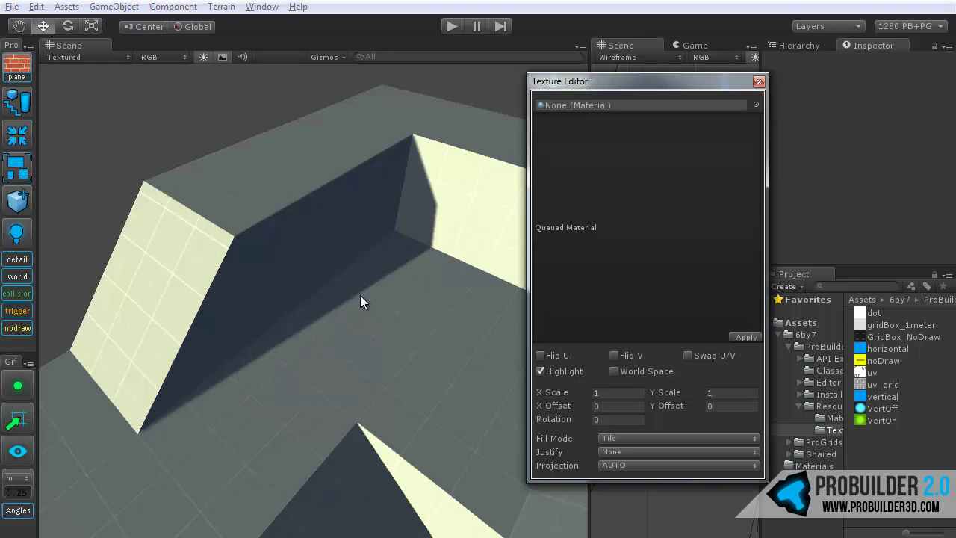
left_click_drag(642, 84, 684, 102)
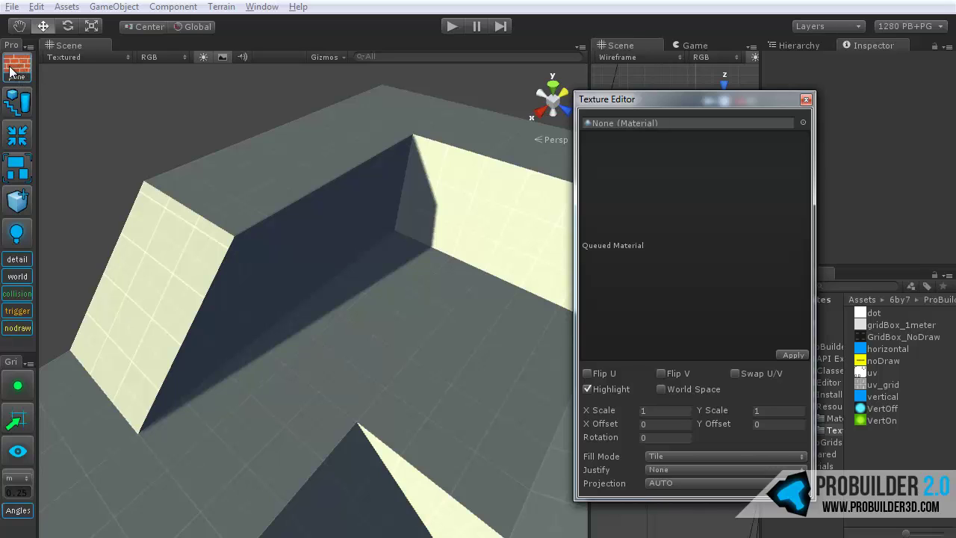
left_click_drag(684, 99, 583, 92)
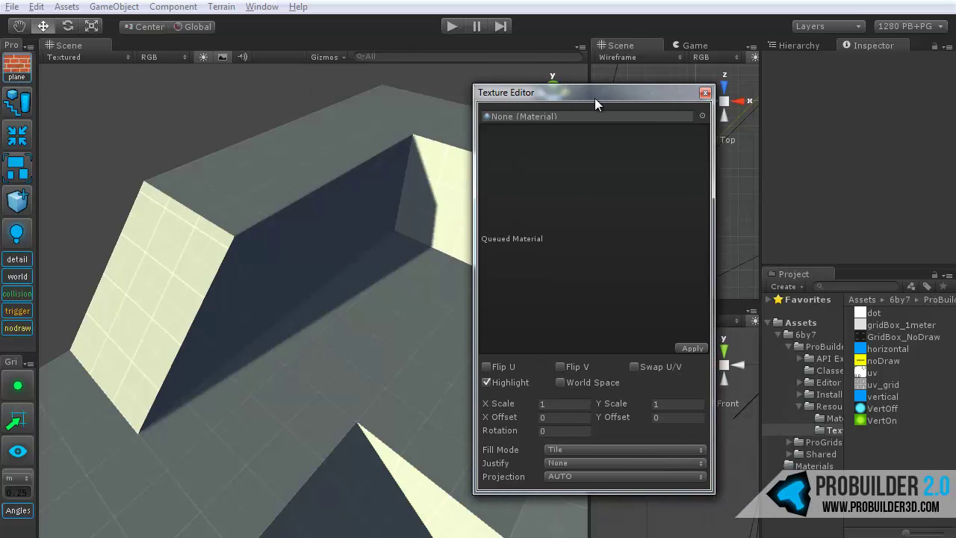
Step: Close the Texture Editor, reopen it and move its window clear of the raised walls
middle_click_drag(345, 199, 333, 218)
left_click_drag(335, 219, 333, 249, "alt")
scroll(413, 230, "down", 2)
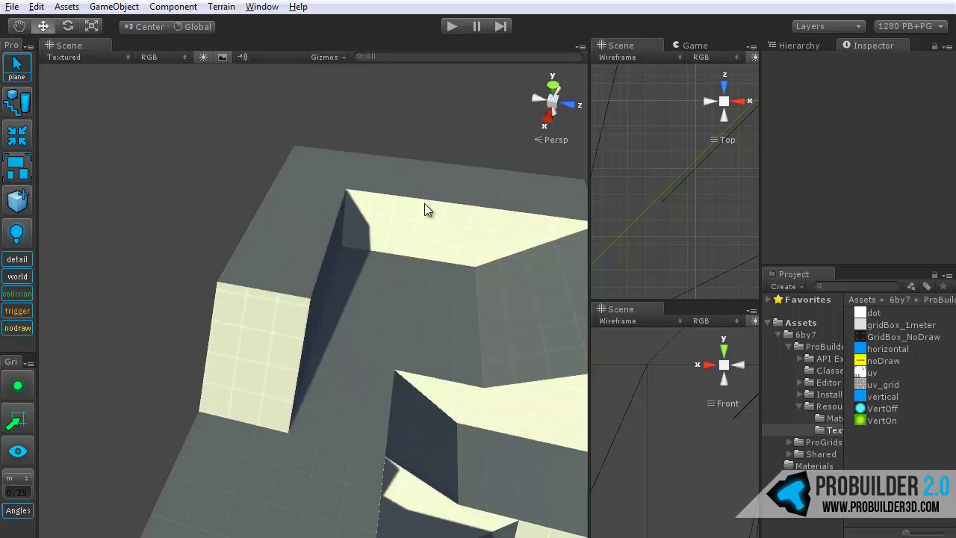
scroll(426, 207, "down", 3)
left_click_drag(228, 241, 283, 206, "alt")
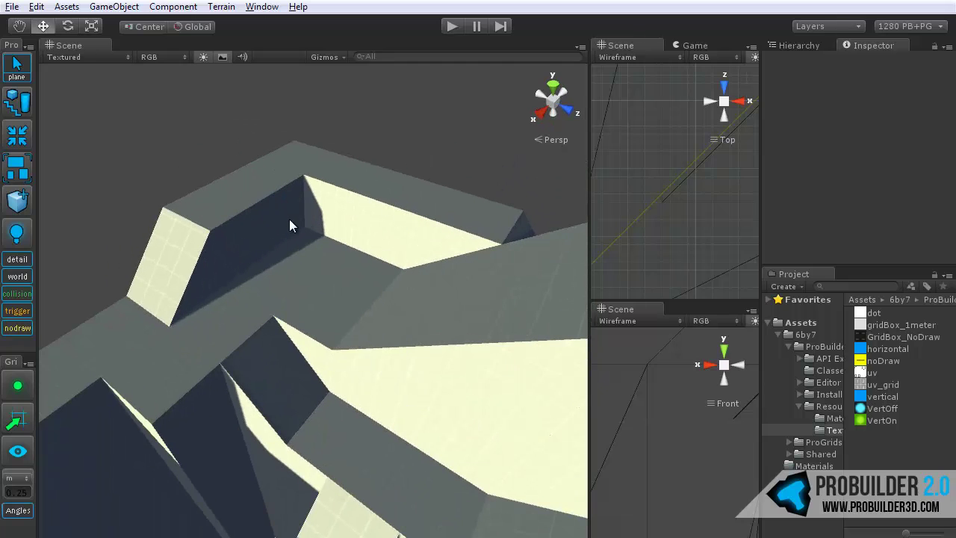
key("ctrl+j")
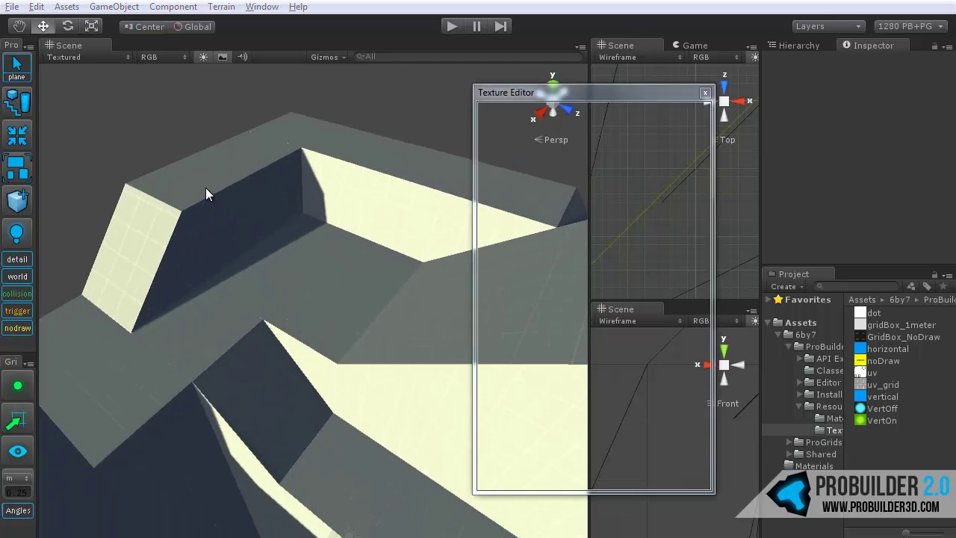
left_click_drag(562, 85, 612, 111)
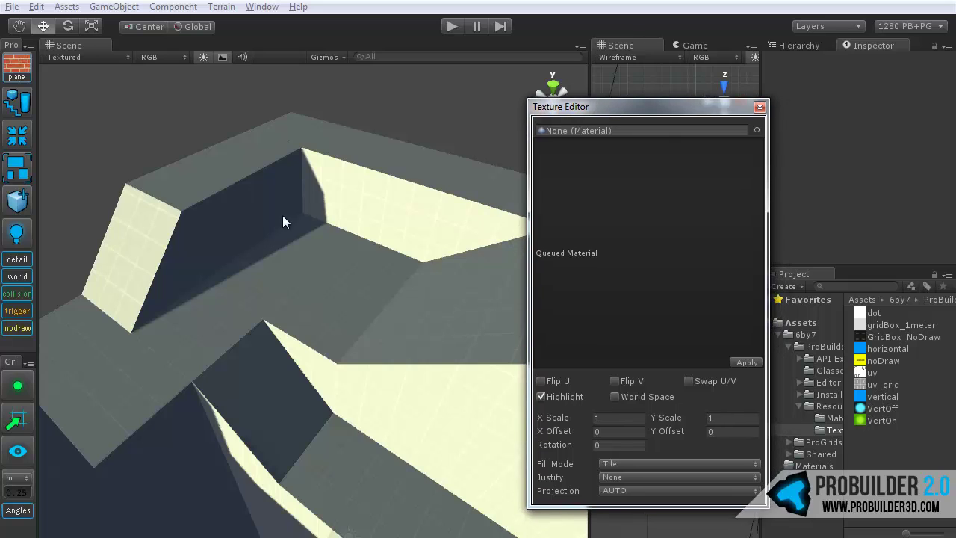
Step: Select single faces one at a time, including the raised walls' top faces and the walkway beside them
left_click_drag(283, 215, 246, 202, "alt")
left_click_drag(229, 251, 331, 177, "alt")
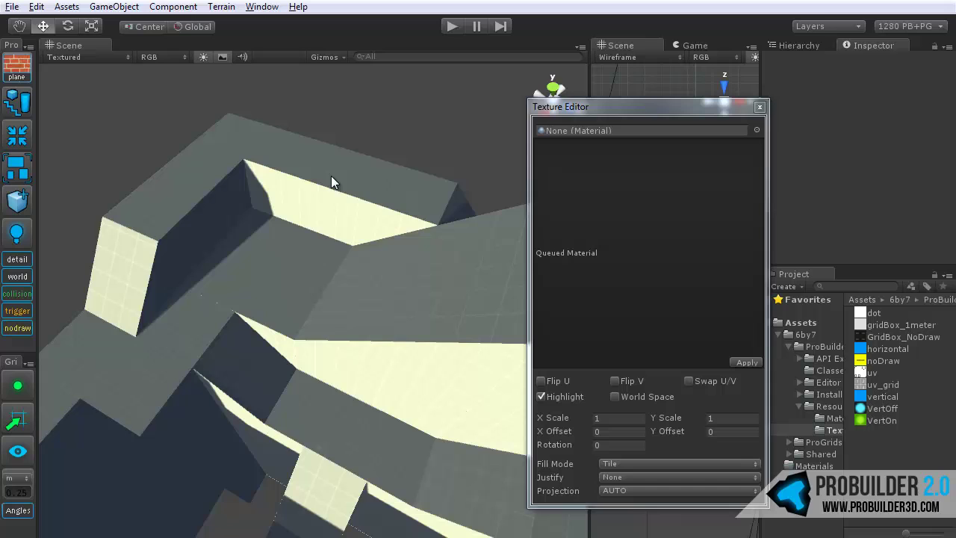
left_click(348, 170)
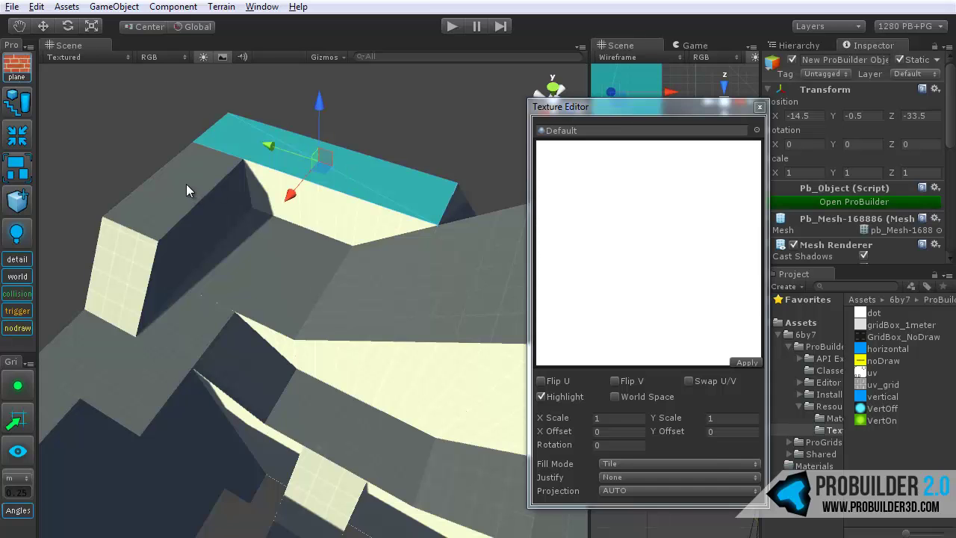
left_click(186, 184)
left_click(257, 293)
middle_click_drag(172, 355, 309, 196)
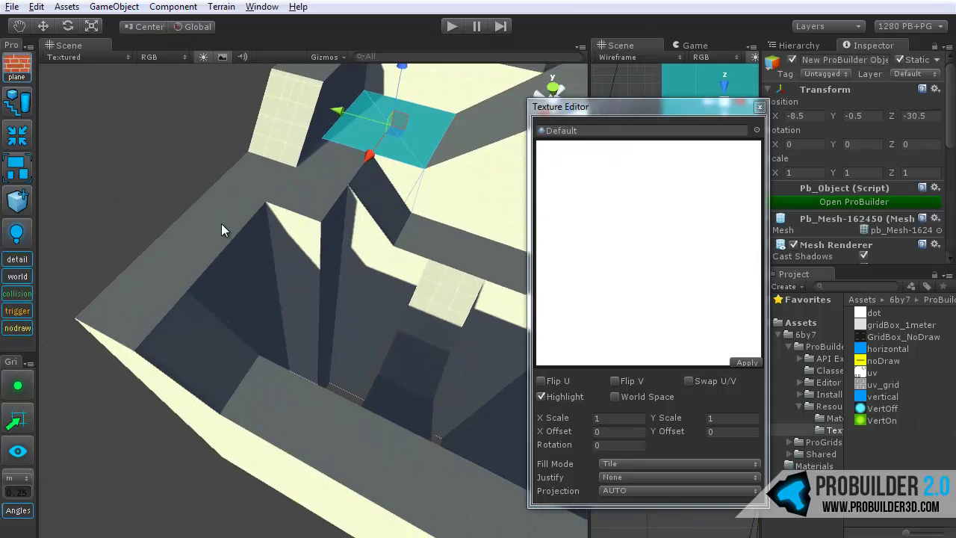
left_click(277, 251)
Step: Select the lower wall's top face and add the top faces of the two raised wall sections
left_click(238, 212)
left_click_drag(237, 212, 309, 162, "alt")
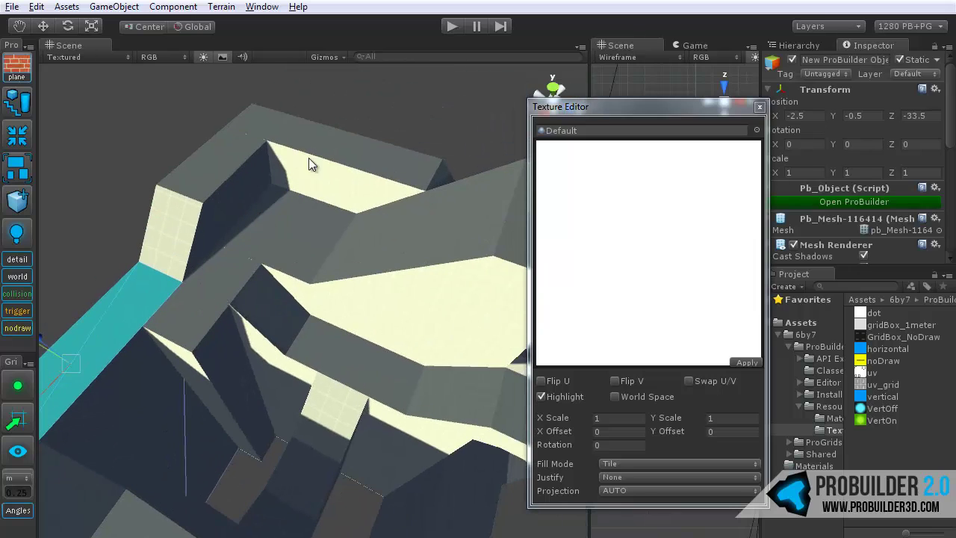
left_click(340, 149, "shift")
left_click(225, 152, "shift")
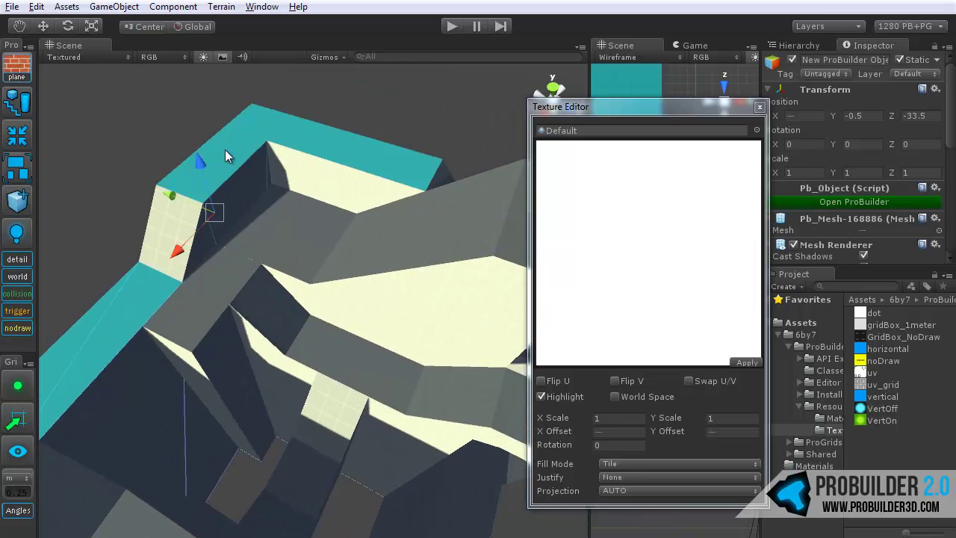
Step: Remove the raised walls' top faces from the selection, then add the sloped end face and both top faces again
middle_click_drag(262, 264, 269, 317)
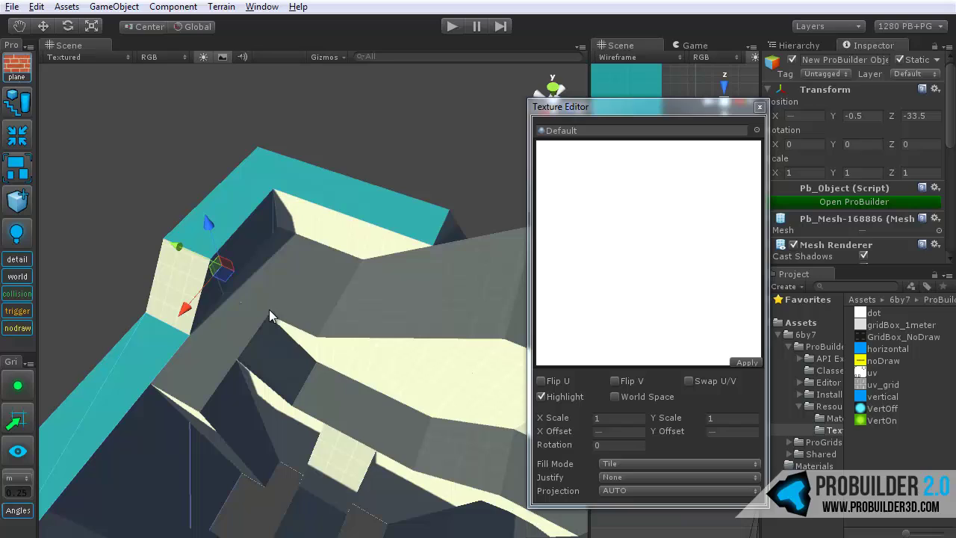
left_click(253, 197, "shift")
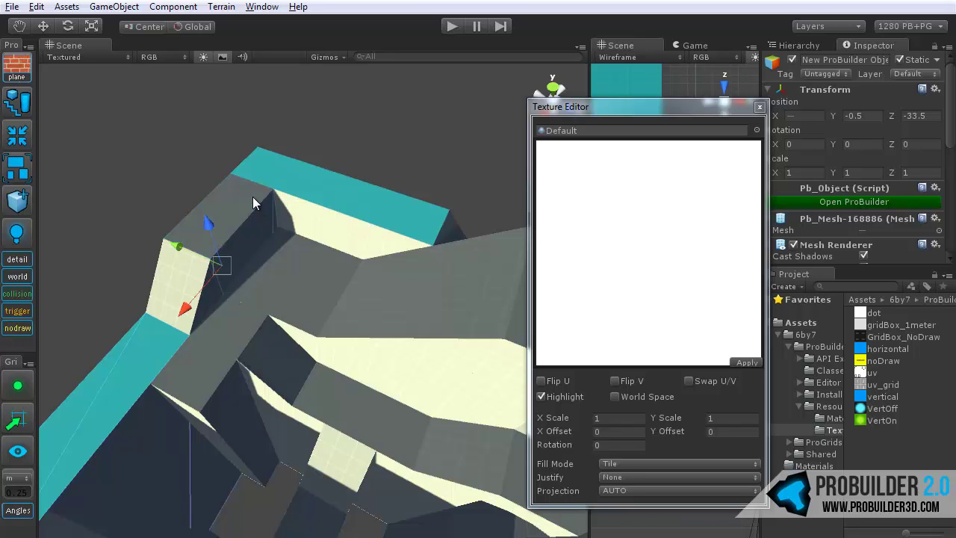
left_click(369, 200, "shift")
left_click(163, 285, "shift")
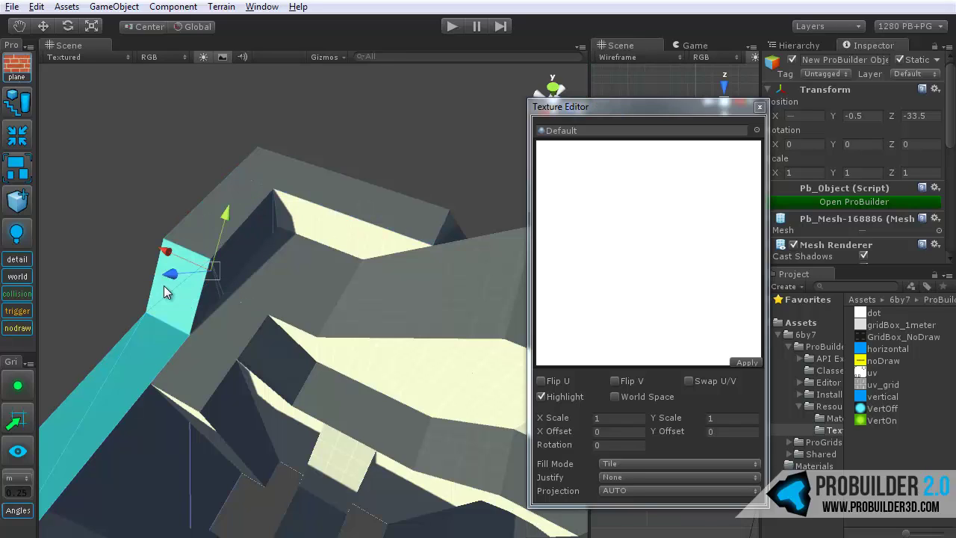
left_click(314, 186, "shift")
left_click(251, 197, "shift")
left_click_drag(249, 198, 274, 292, "alt")
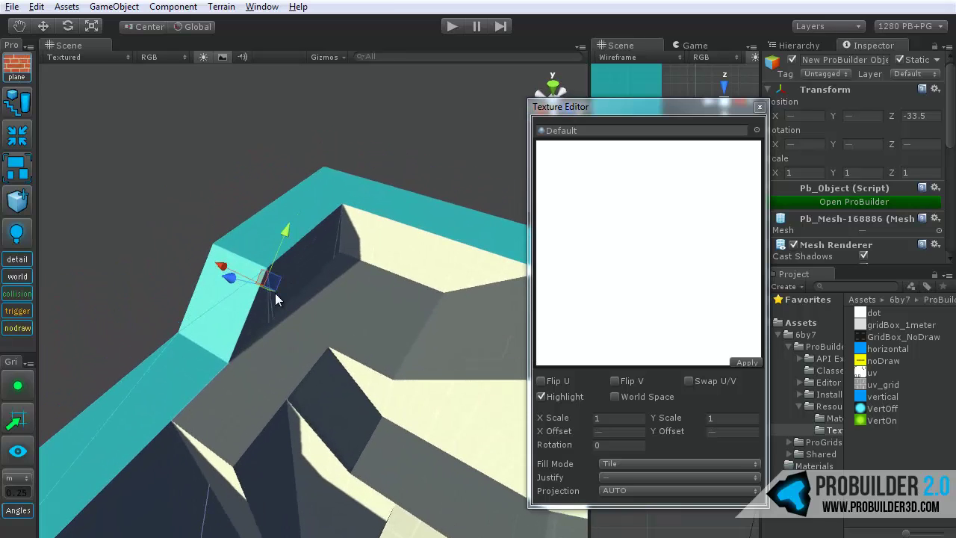
Step: Clear the selection and select only the top face of the raised wall next to the sloped end face
scroll(275, 292, "up", 3)
left_click(189, 110)
scroll(240, 210, "up", 3)
left_click_drag(241, 182, 256, 278, "alt")
left_click(241, 244)
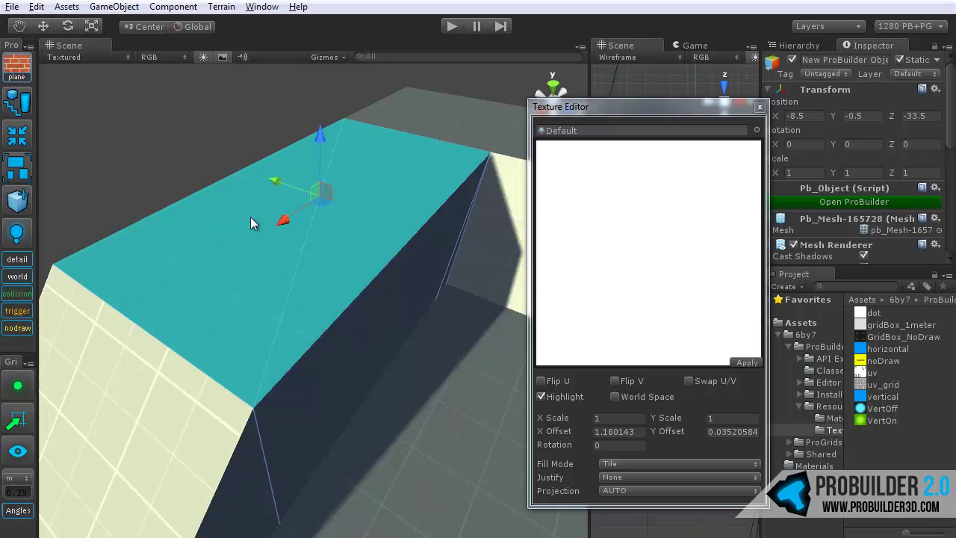
Step: Set the Texture Editor's queued material to Blue
left_click_drag(642, 109, 580, 94)
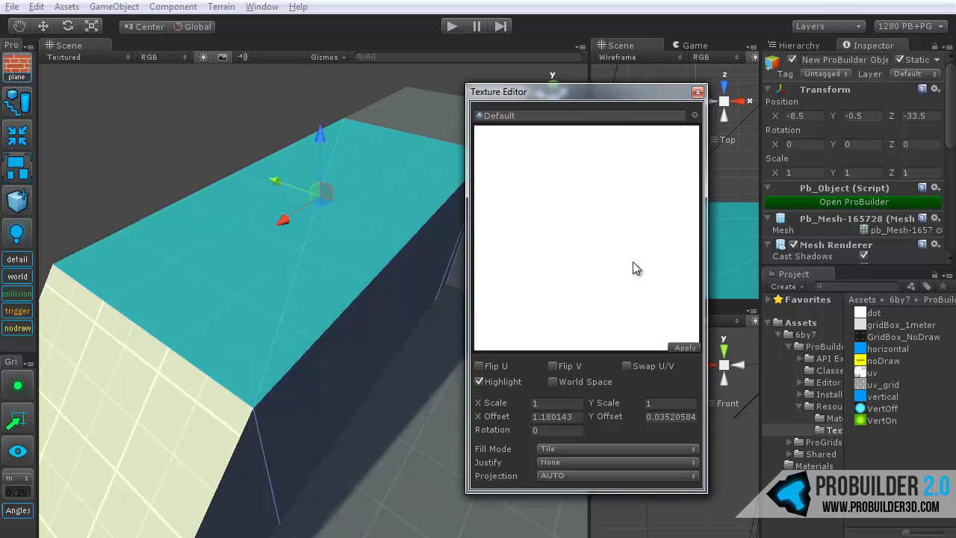
left_click(695, 115)
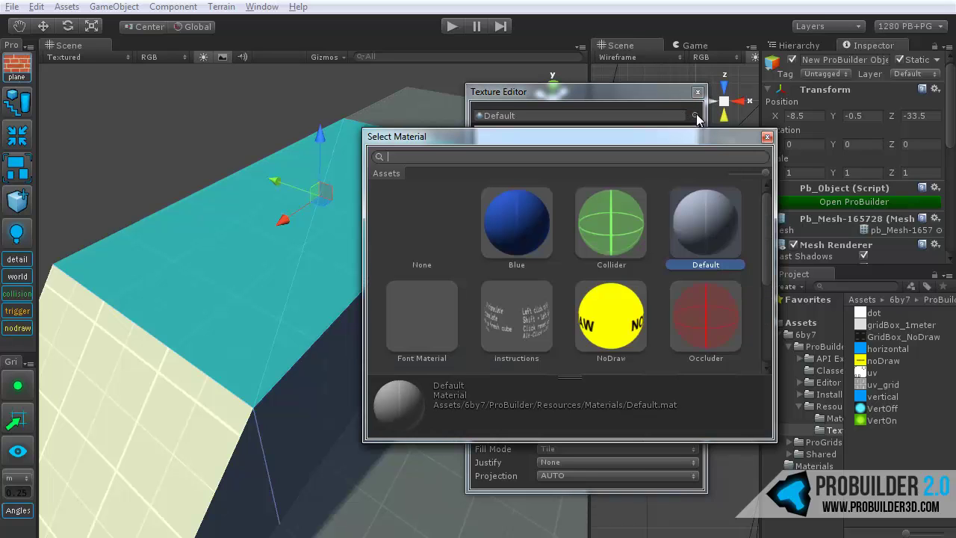
left_click_drag(710, 137, 665, 124)
mouse_move(719, 203)
left_mouse_down()
mouse_move(725, 233)
mouse_move(727, 186)
mouse_move(723, 279)
mouse_move(721, 198)
left_mouse_up()
double_click(468, 202)
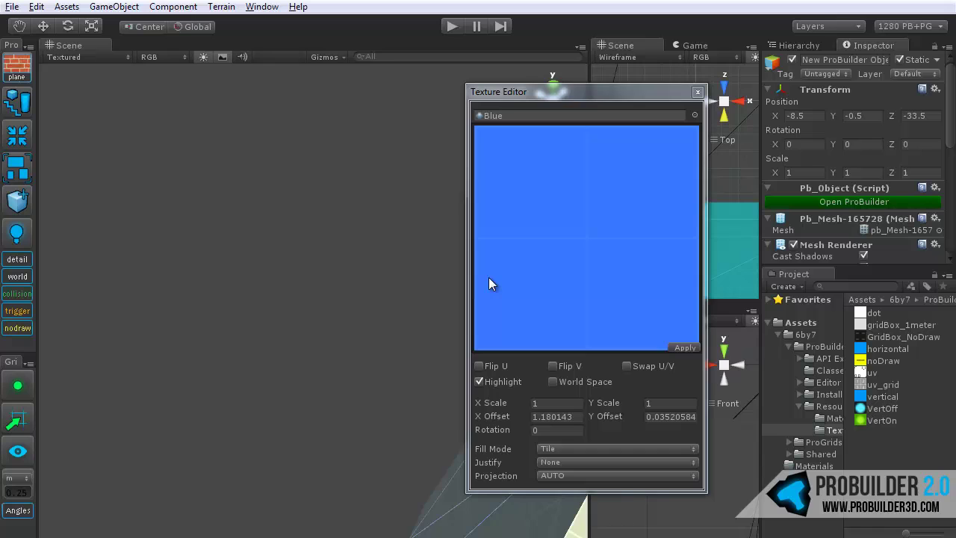
Step: Paint the Blue material directly onto the adjoining raised top face, the sloped end face and the lower wall's top face
left_click_drag(386, 325, 352, 313, "alt")
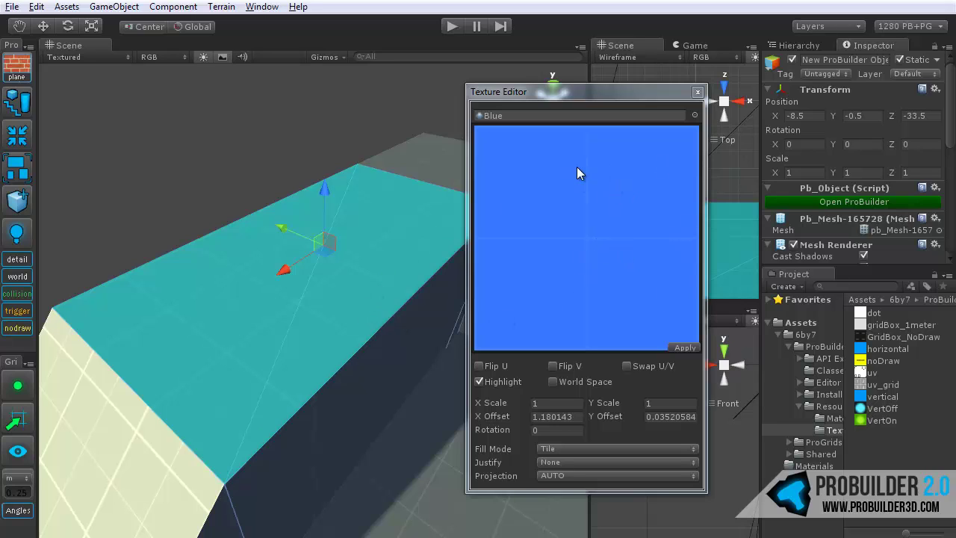
left_click_drag(418, 321, 280, 329, "alt")
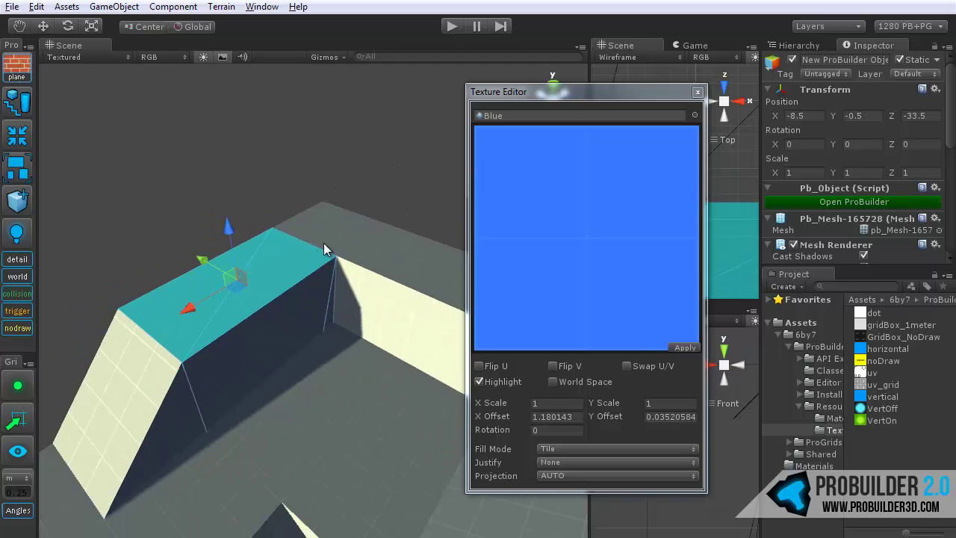
key("shift")
left_click(328, 231, "shift")
left_click_drag(324, 234, 336, 285, "alt")
left_click_drag(291, 265, 368, 264, "alt")
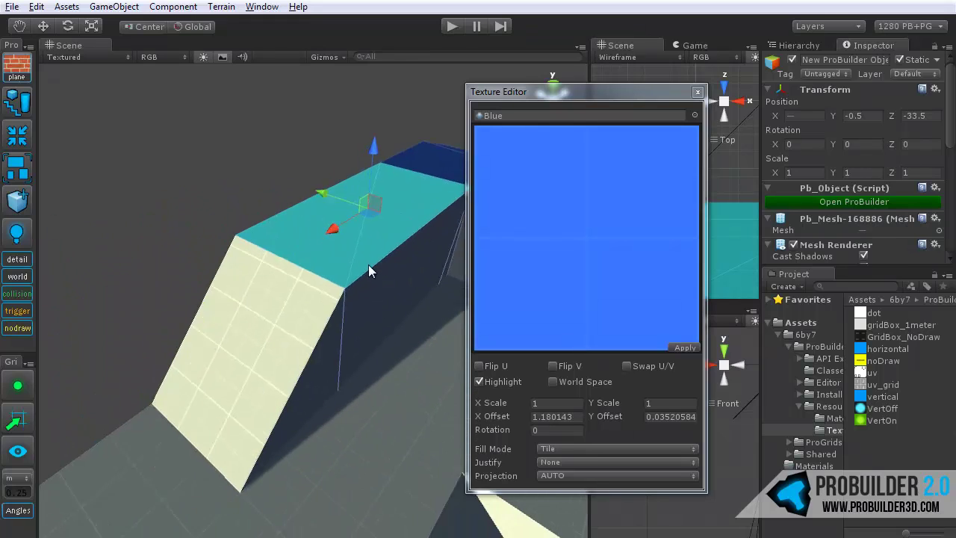
left_click(237, 342, "shift")
left_click_drag(218, 386, 279, 323, "alt")
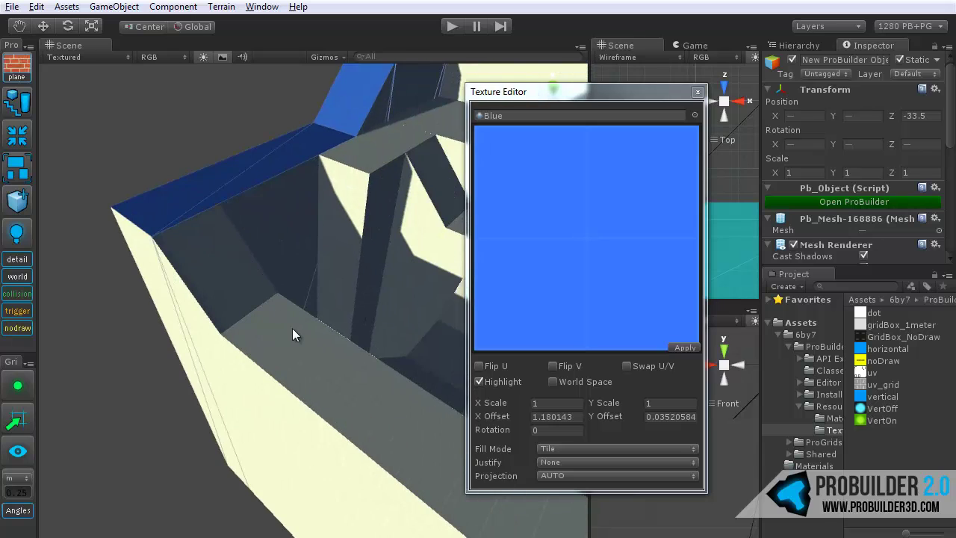
Step: Select the top faces of the front wall, the wall opposite its end and the middle platform, and apply the Blue material
left_click(292, 330)
left_click_drag(346, 349, 277, 377, "alt")
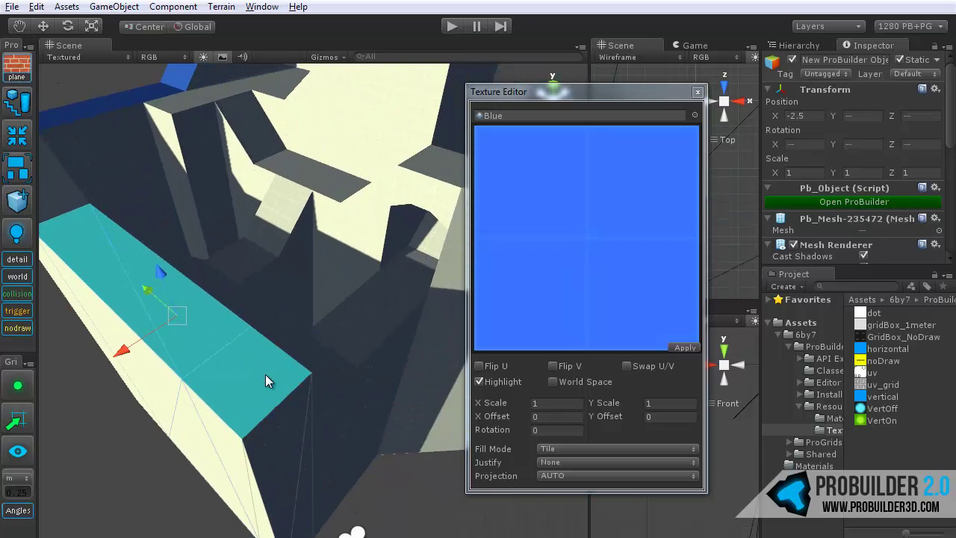
left_click(383, 315, "shift")
left_click(314, 181, "shift")
middle_click_drag(315, 203, 347, 274)
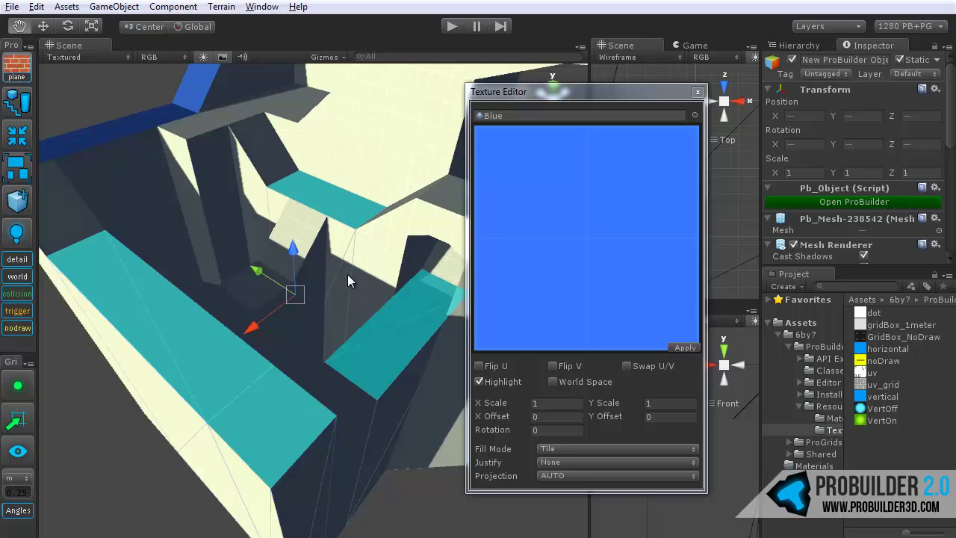
scroll(347, 274, "up", 3)
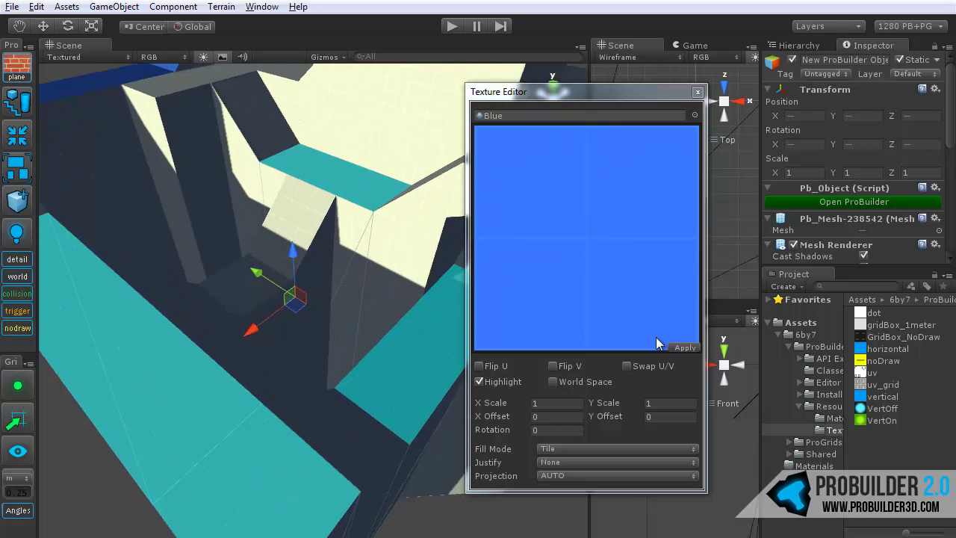
left_click(692, 348)
Step: Apply the Blue material to the remaining grey top face of the raised wall and clear the selection
left_click_drag(296, 218, 325, 221, "alt")
middle_click_drag(325, 221, 273, 361)
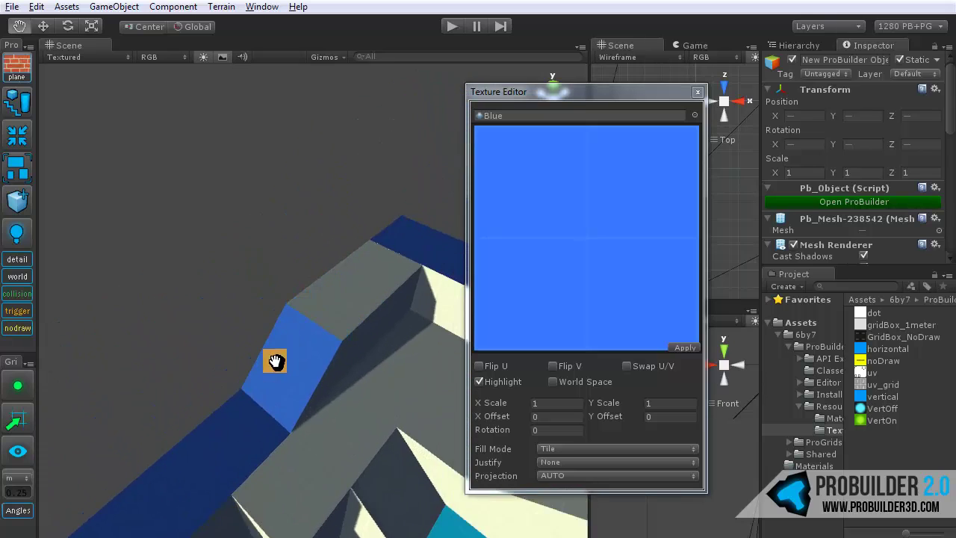
scroll(349, 311, "up", 4)
left_click(347, 298)
left_click_drag(348, 298, 416, 331, "alt")
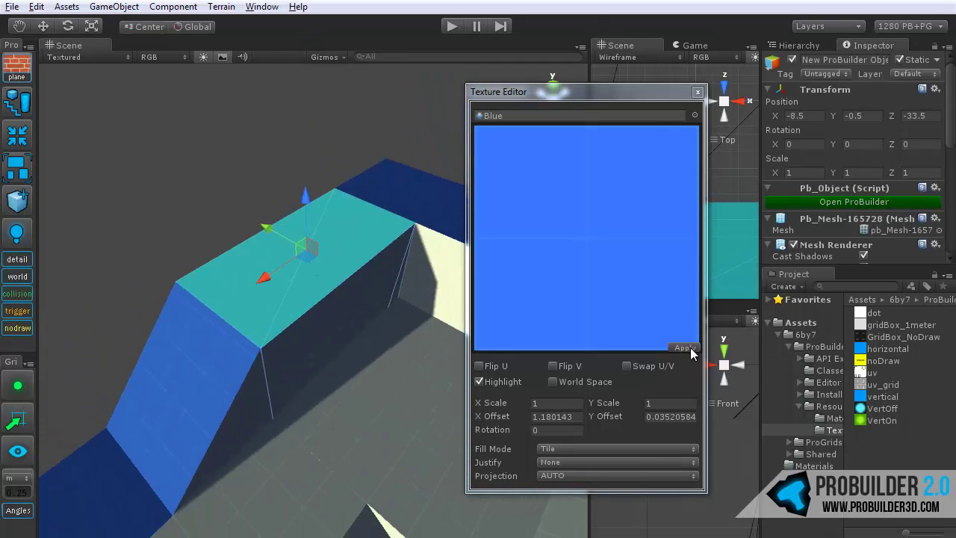
left_click(218, 127)
Step: Examine the Blue faces along the wall tops from several angles around the level
left_click_drag(218, 127, 240, 286, "alt")
scroll(248, 283, "up", 3)
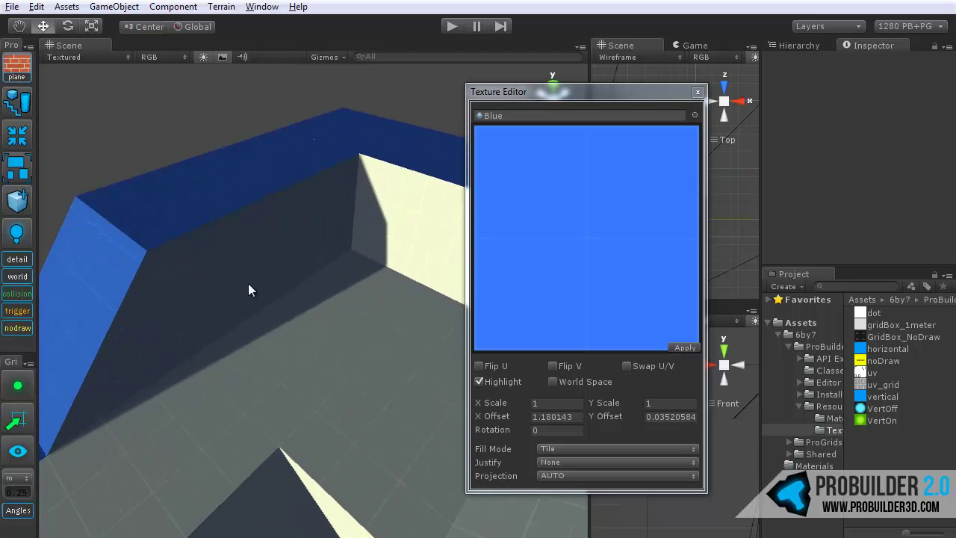
middle_click_drag(248, 283, 205, 385)
left_click_drag(320, 326, 187, 311, "alt")
middle_click_drag(188, 312, 267, 328)
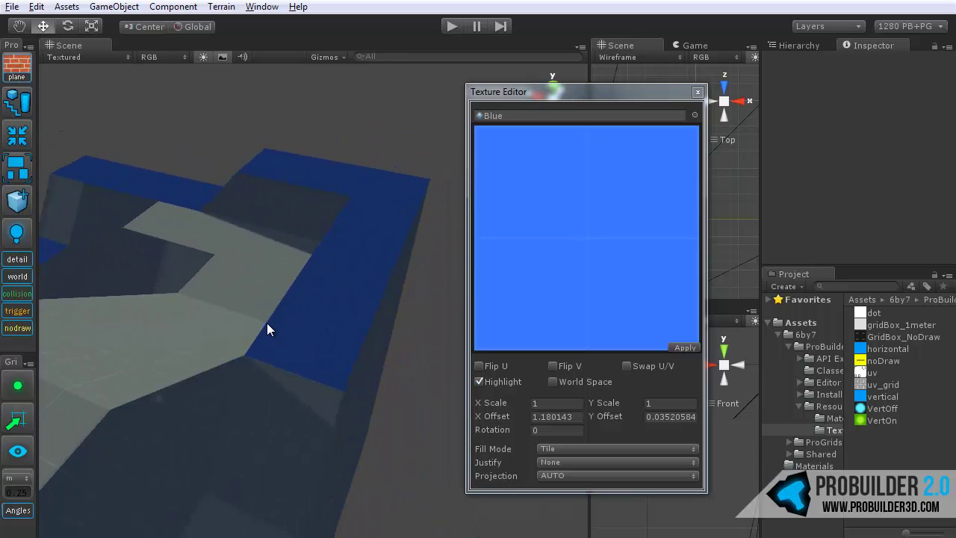
left_click_drag(266, 329, 491, 338, "alt")
scroll(239, 343, "up", 2)
middle_click_drag(202, 277, 341, 407)
scroll(335, 401, "up", 3)
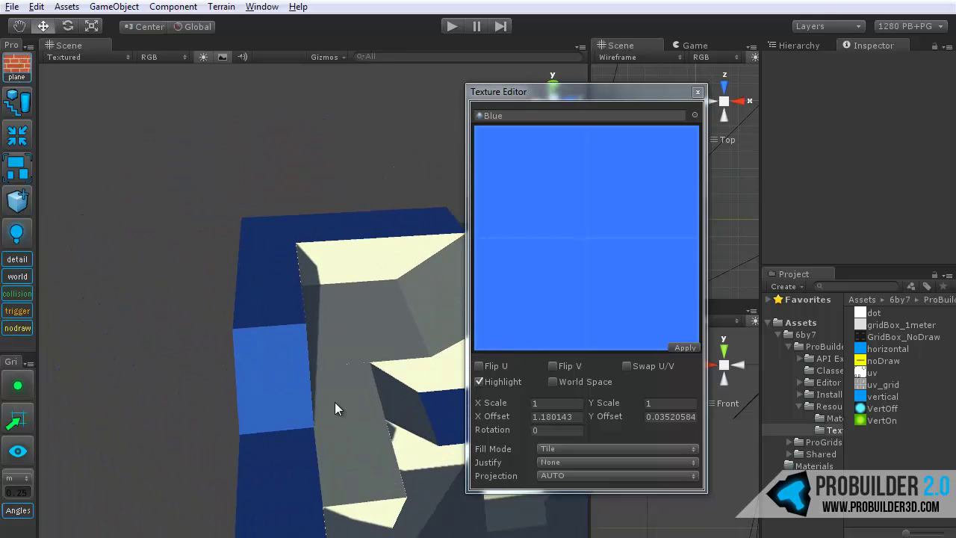
left_click_drag(334, 402, 209, 366, "alt")
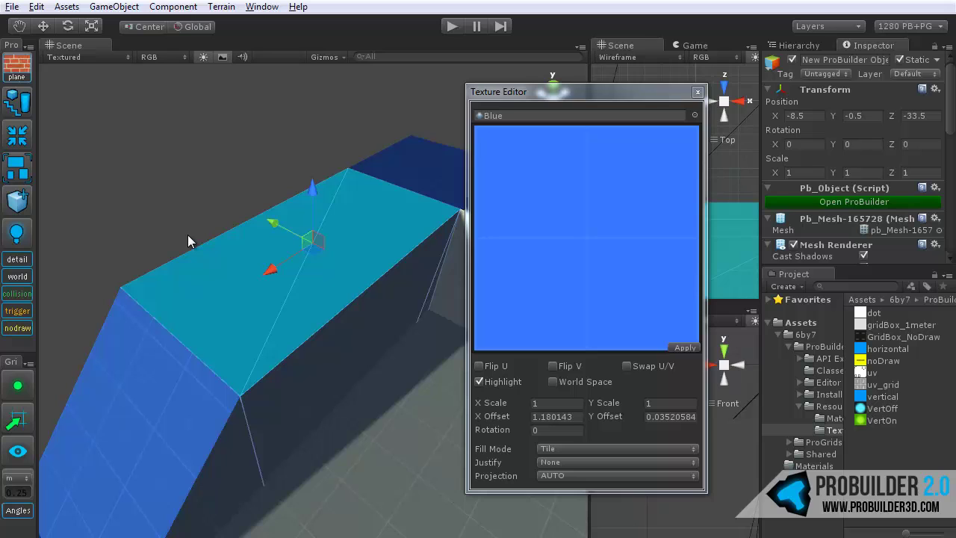
Step: Examine the Blue material's grid on the raised wall's sloped end and the surrounding wall tops from several angles
left_click_drag(188, 235, 210, 314, "alt")
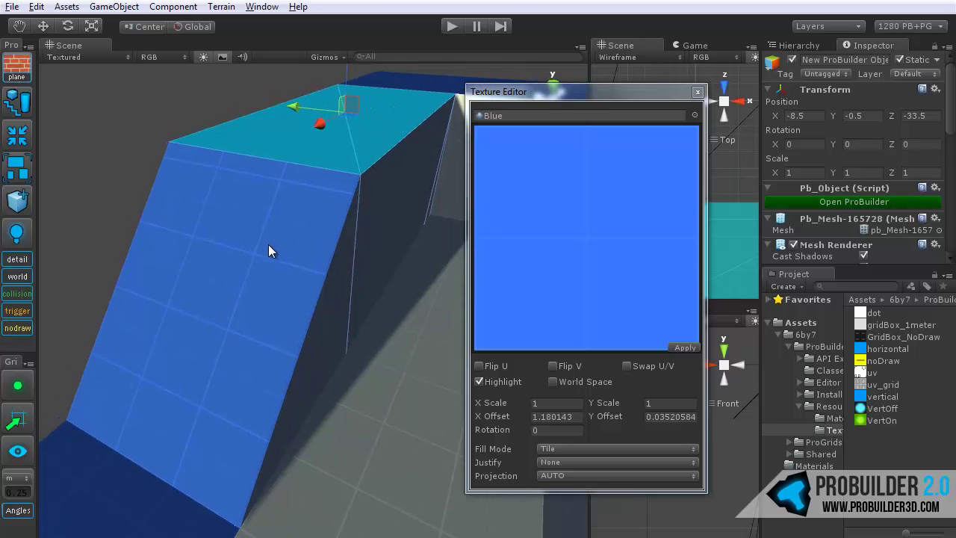
left_click_drag(271, 249, 284, 313, "alt")
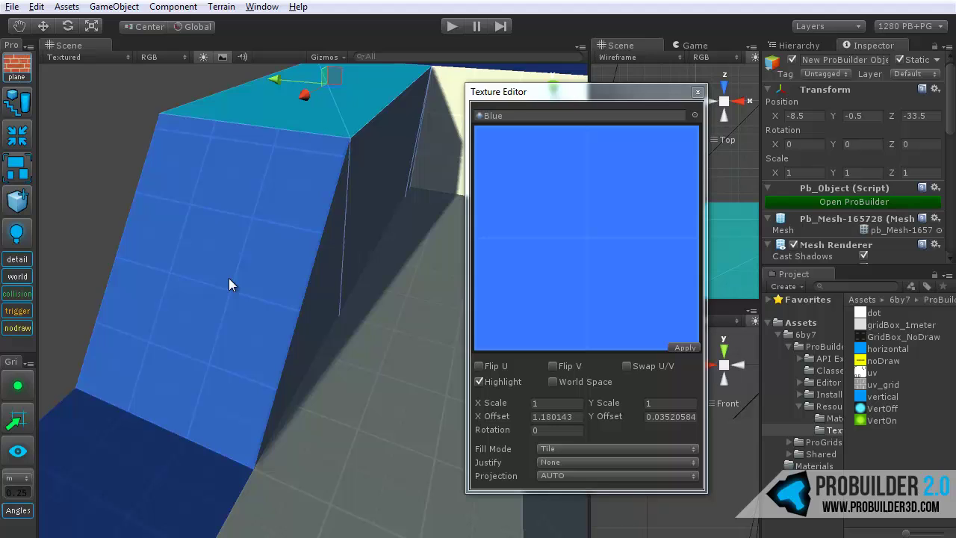
left_click_drag(229, 288, 312, 302, "alt")
middle_click_drag(311, 302, 269, 373)
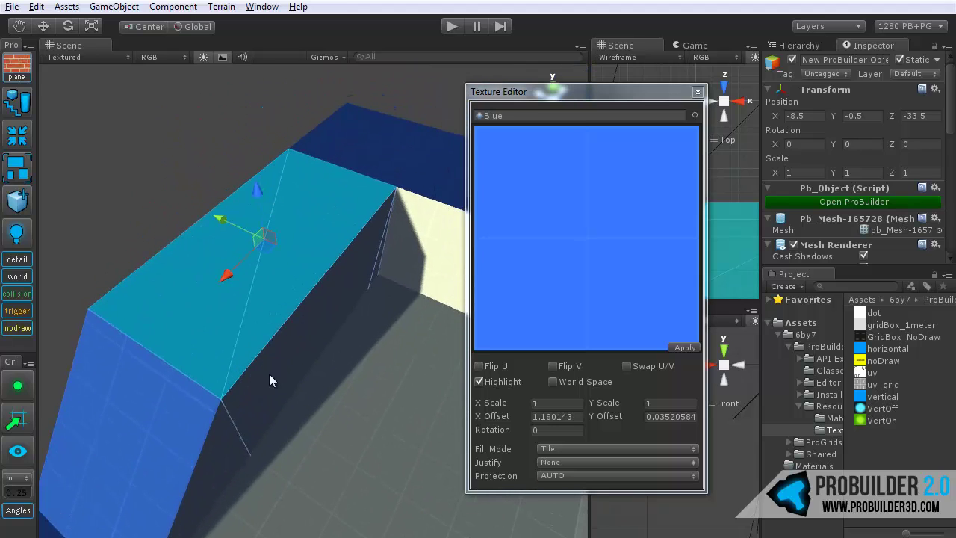
middle_click_drag(221, 408, 291, 369)
scroll(296, 367, "down", 5)
middle_click_drag(238, 433, 303, 319)
left_click_drag(302, 320, 285, 287, "alt")
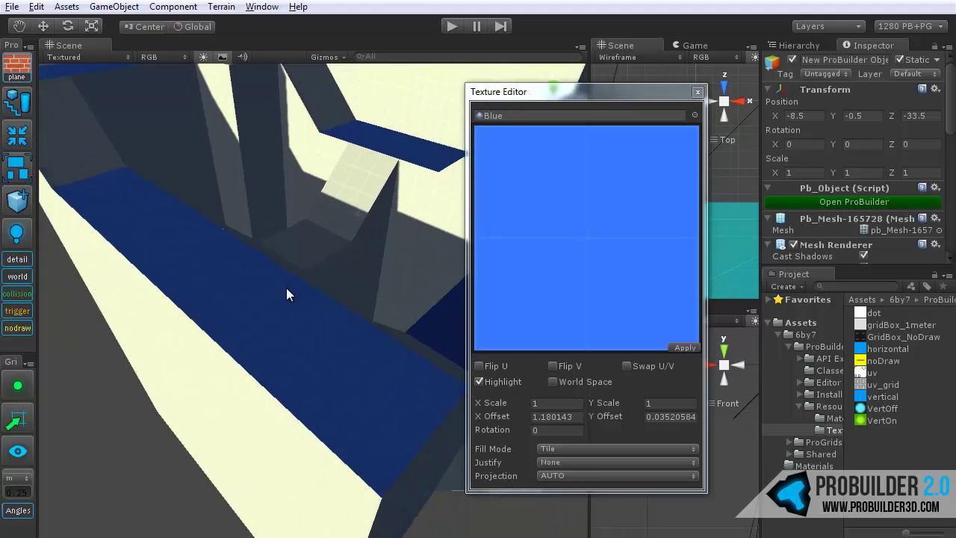
Step: Select the Blue top face of the long outer wall and turn off the Texture Editor's selection highlight
left_click(242, 275)
left_click_drag(342, 241, 247, 364, "alt")
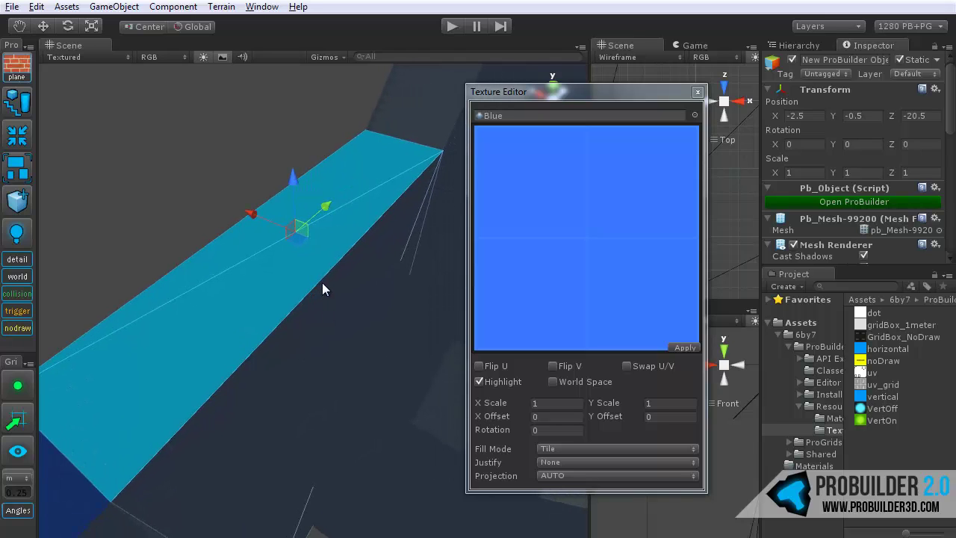
mouse_move(298, 303)
left_mouse_down("alt")
mouse_move(288, 341)
mouse_move(257, 336)
mouse_move(284, 312)
mouse_move(291, 317)
left_mouse_up("alt")
scroll(287, 336, "up", 2)
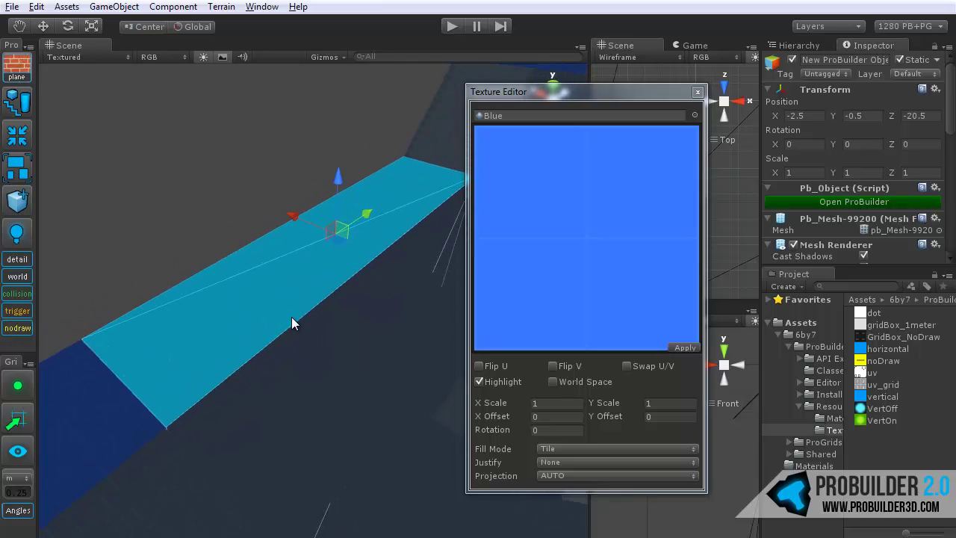
left_click(479, 382)
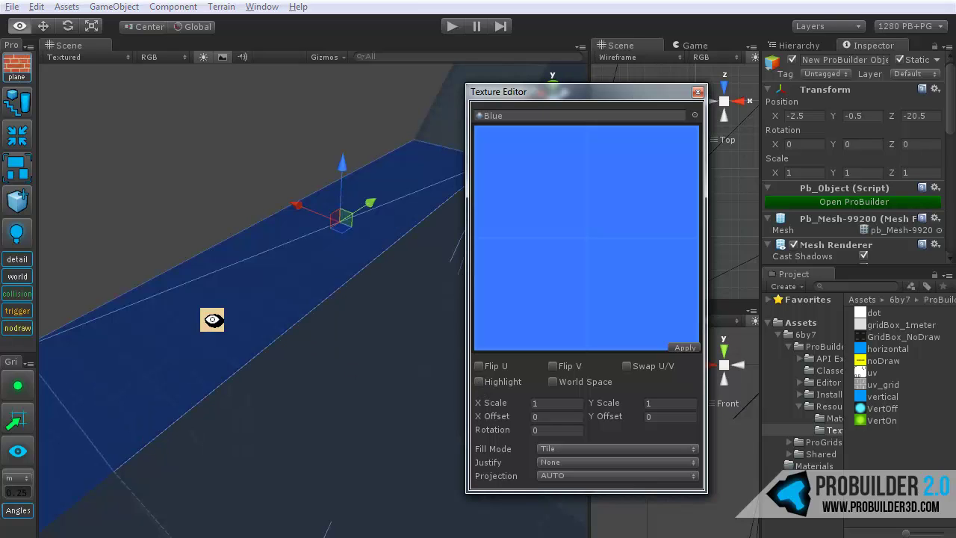
left_click_drag(188, 323, 273, 305, "alt")
Step: Move the Texture Editor aside and set the selected wall-top face's material to Special
left_click_drag(566, 94, 648, 94)
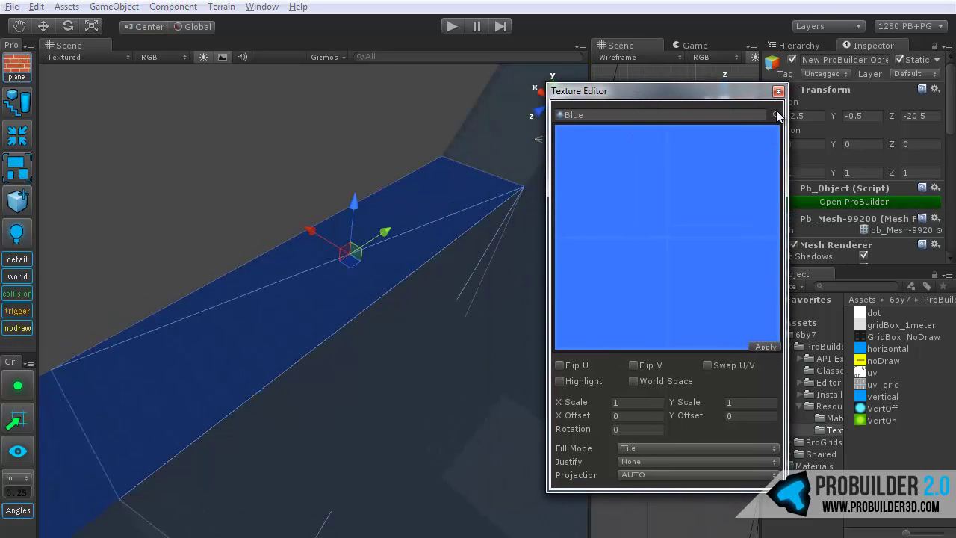
middle_click_drag(388, 266, 375, 287)
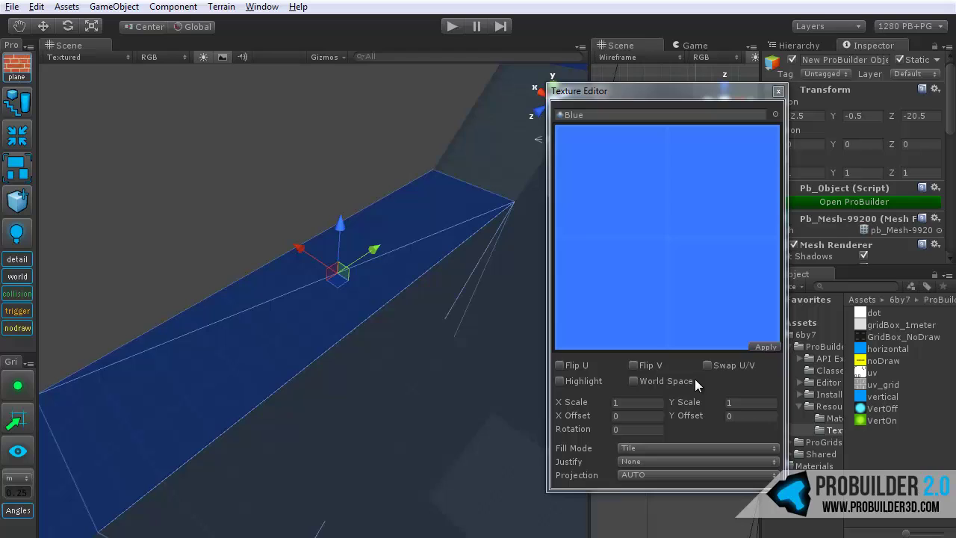
left_click(775, 114)
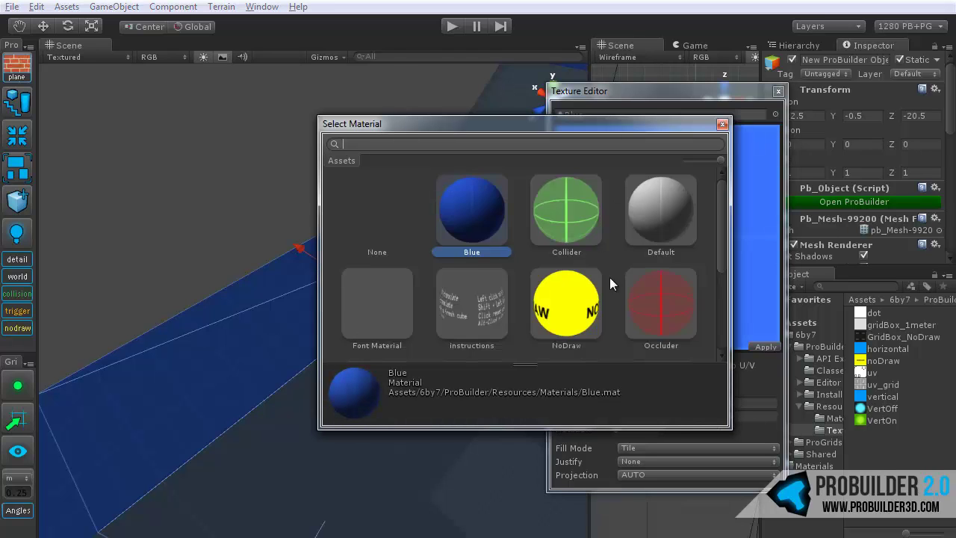
scroll(604, 278, "down", 3)
left_click(565, 264)
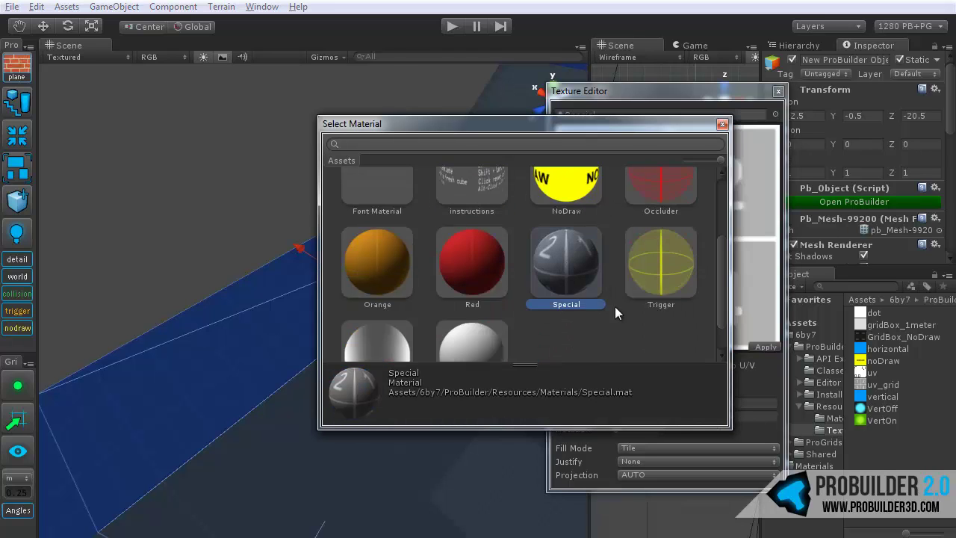
left_click(722, 124)
Step: Examine the numbered Special texture along the wall's top face from several angles
left_click_drag(421, 208, 57, 139, "alt")
left_click_drag(366, 377, 270, 263, "alt")
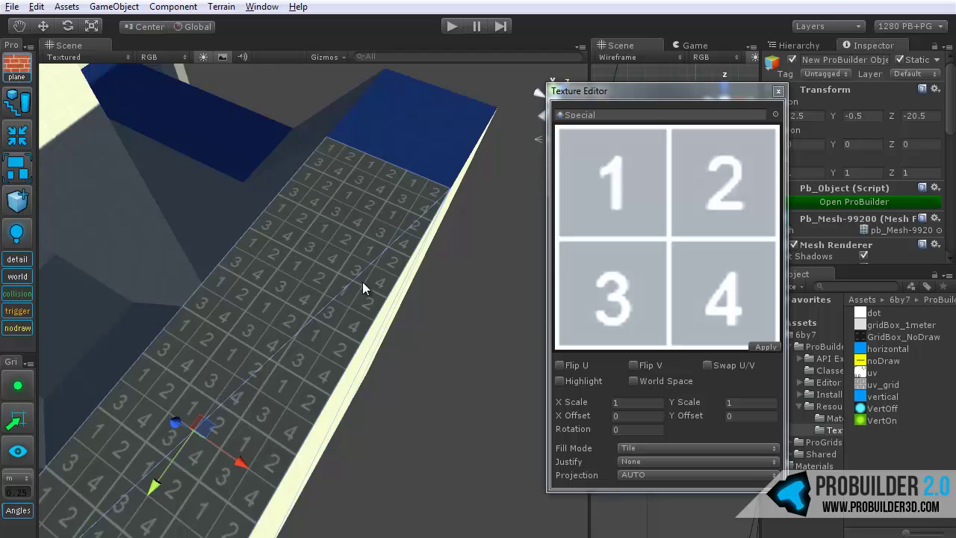
left_click_drag(362, 281, 316, 258, "alt")
middle_click_drag(237, 315, 300, 297)
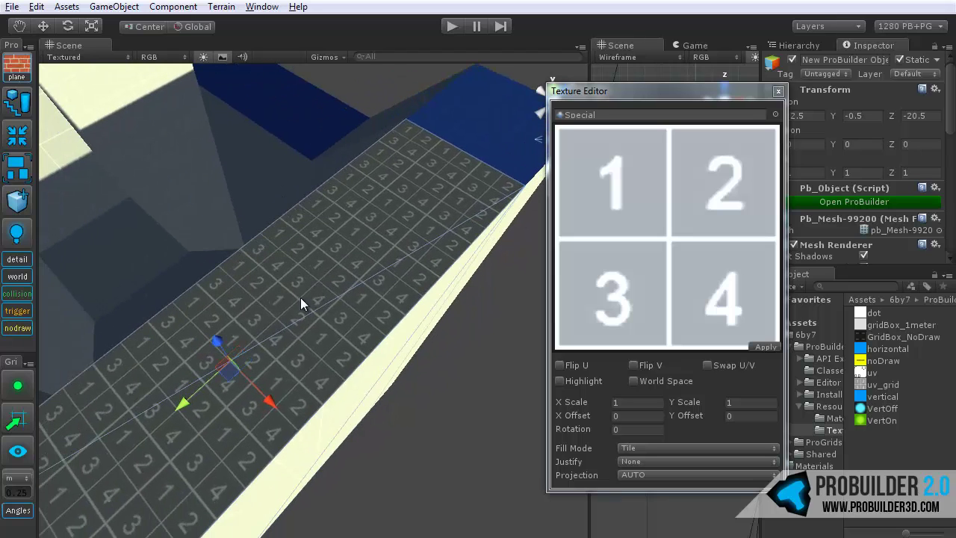
middle_click_drag(380, 373, 310, 367)
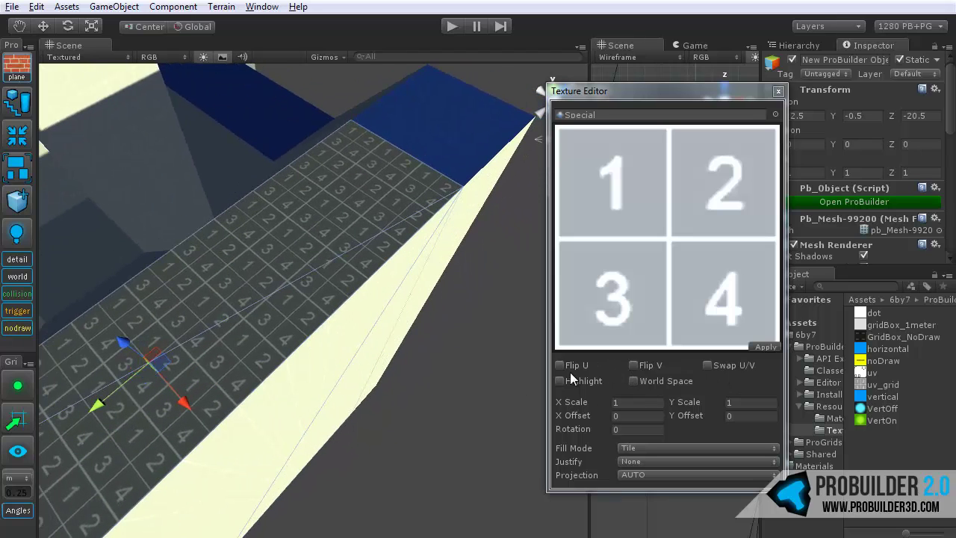
left_click_drag(316, 333, 416, 291, "alt")
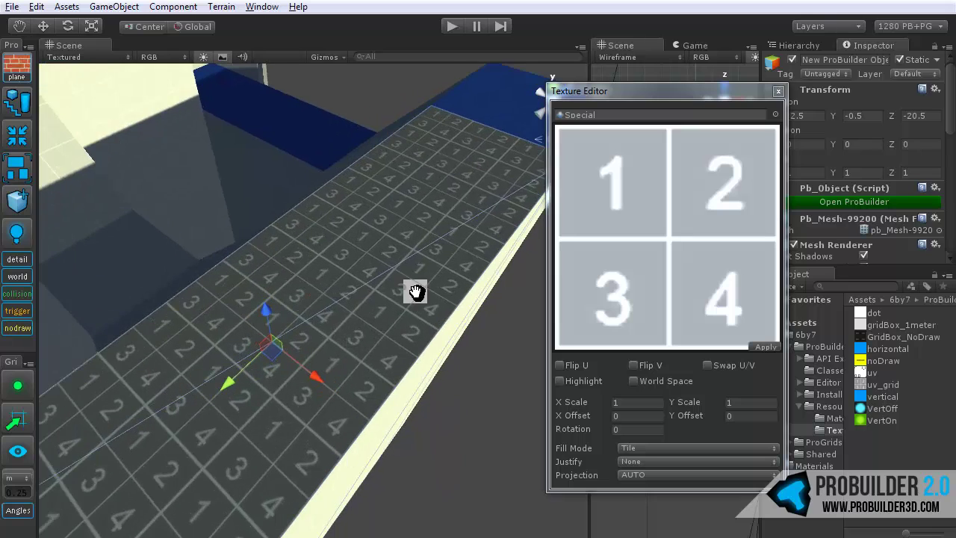
middle_click_drag(416, 291, 391, 326)
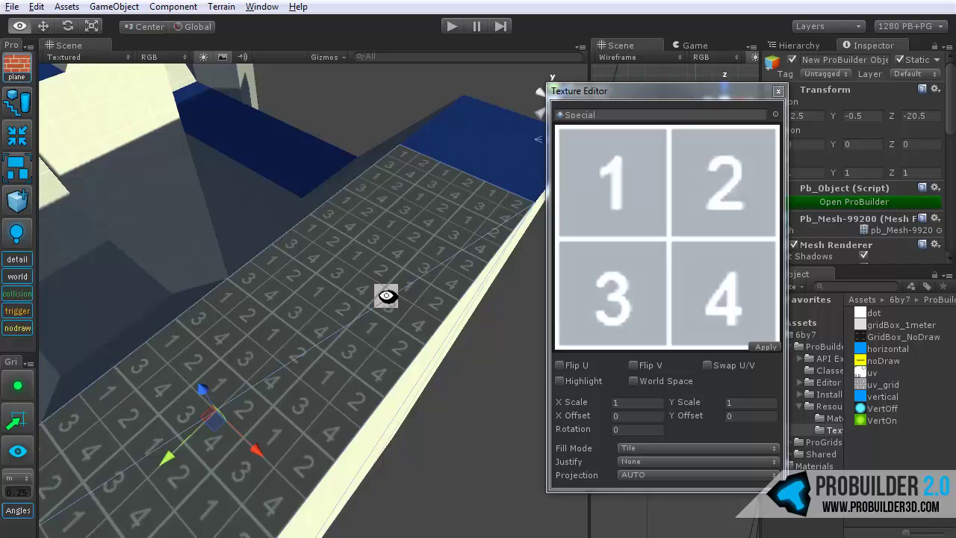
left_click_drag(386, 297, 455, 321, "alt")
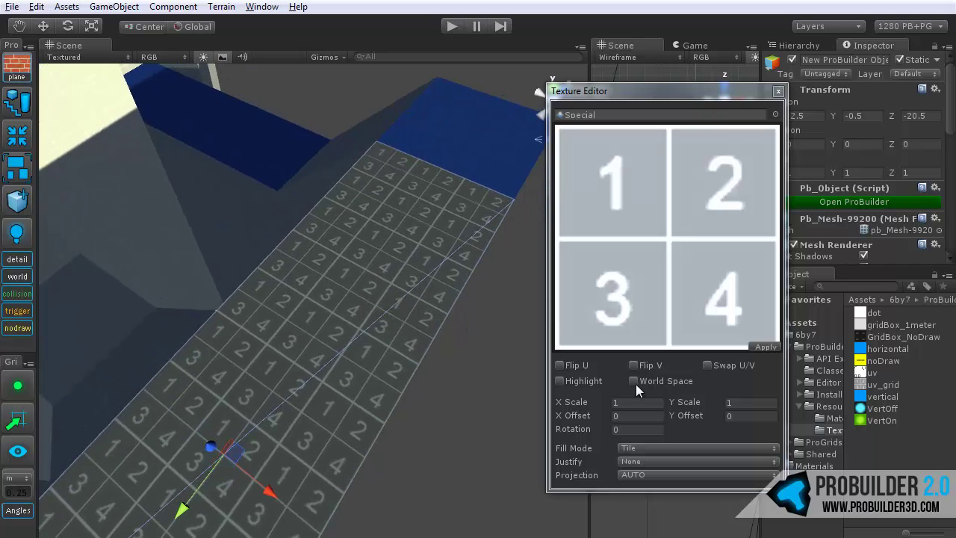
Step: Try Flip U, Flip V and Swap U/V on the wall-top texture one at a time, switching each off again
left_click(559, 365)
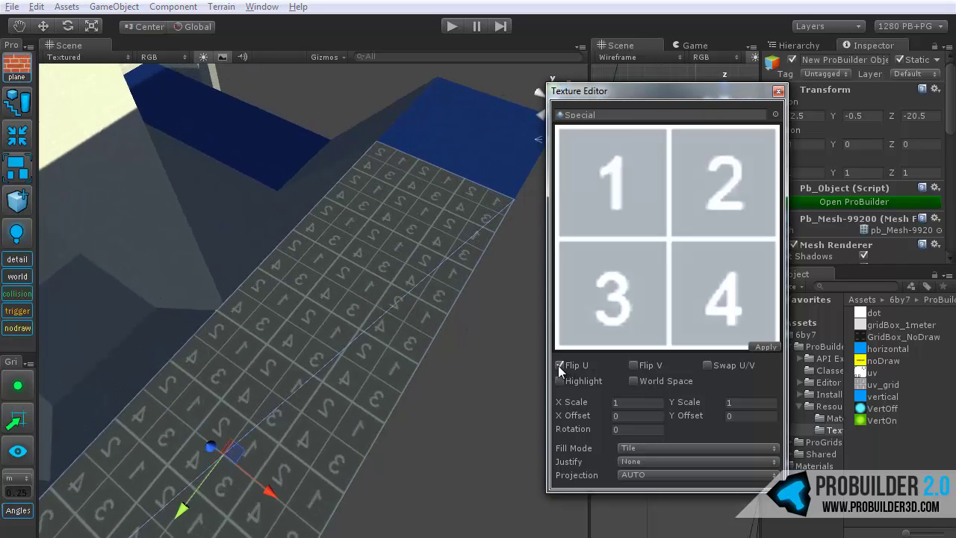
left_click(559, 365)
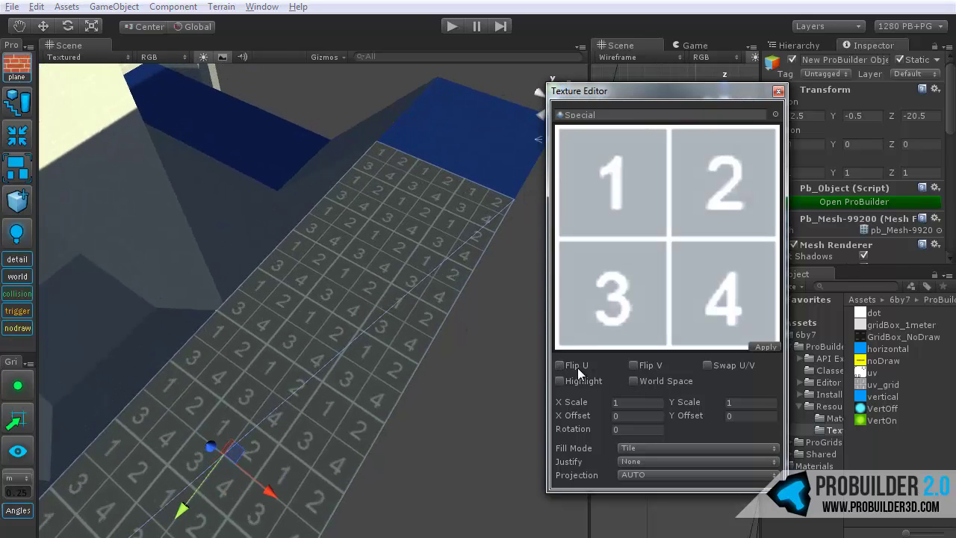
left_click(633, 365)
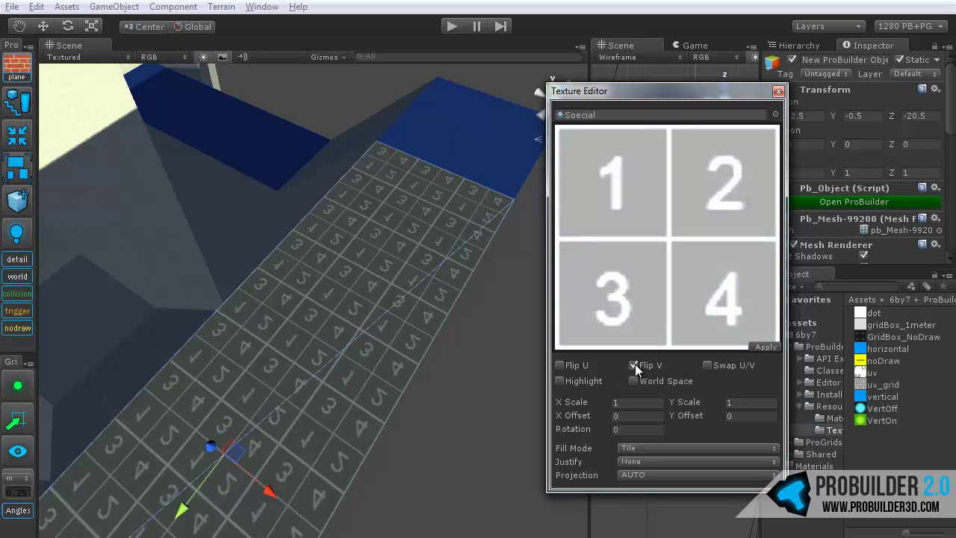
left_click(634, 365)
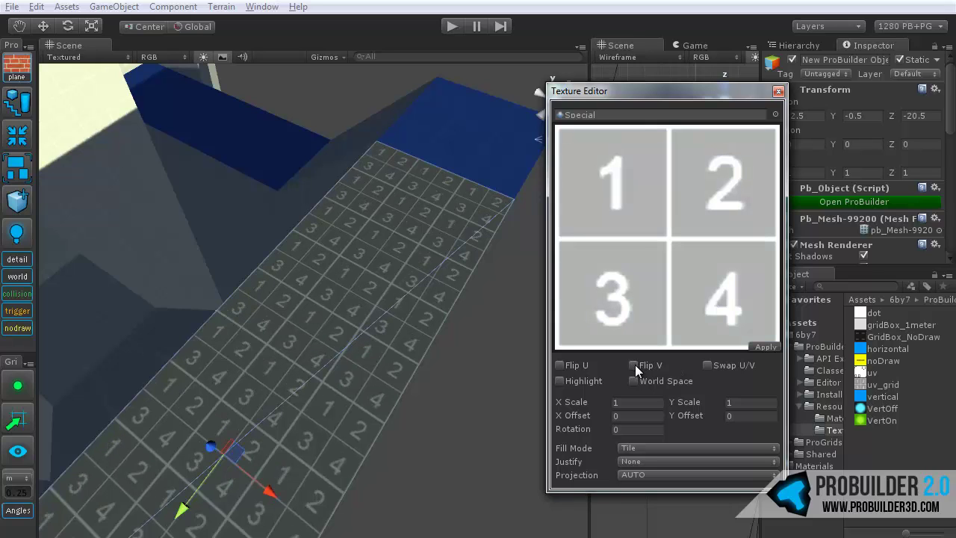
left_click(707, 365)
left_click(707, 365)
Step: Set the wall-top texture's X Scale to 3 and Y Scale to 0.5
key("f")
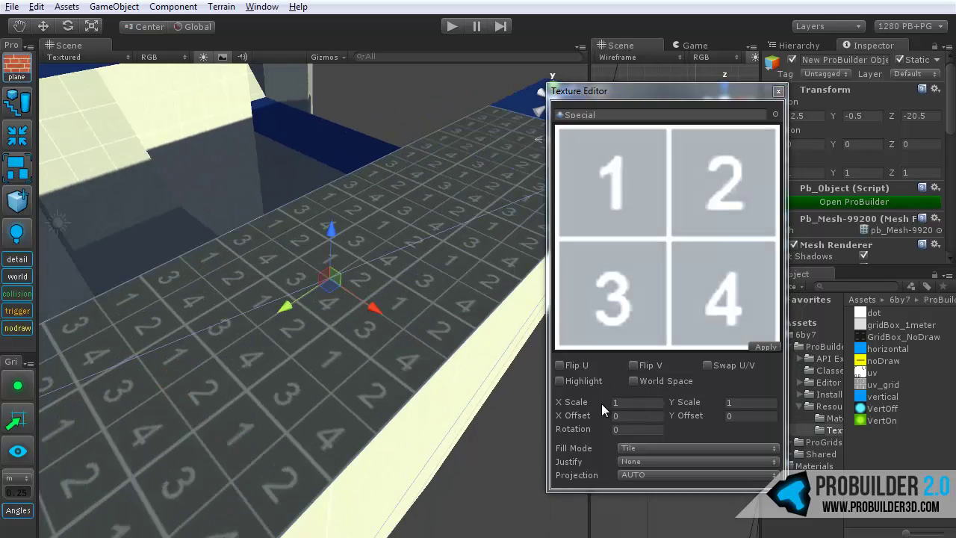
left_click_drag(410, 363, 429, 393, "alt")
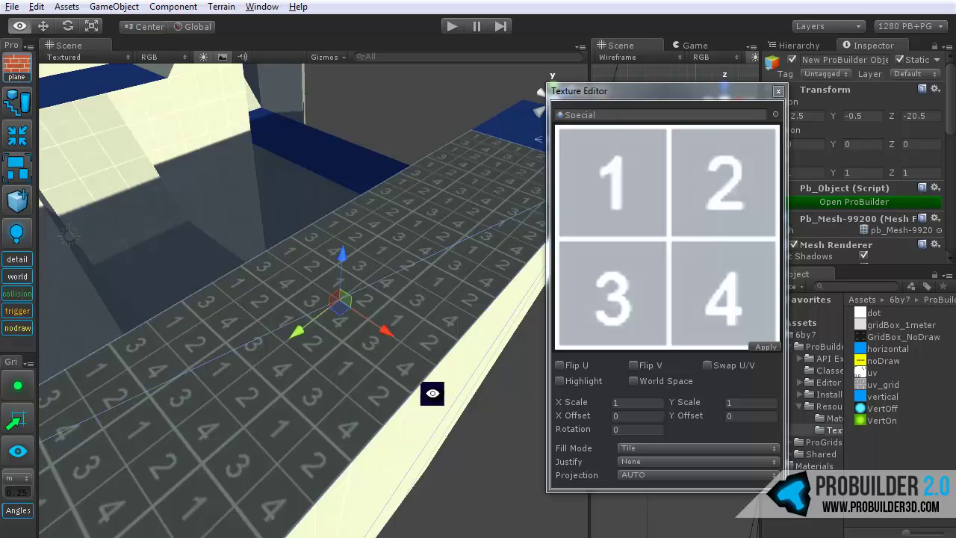
left_click(640, 404)
type("3")
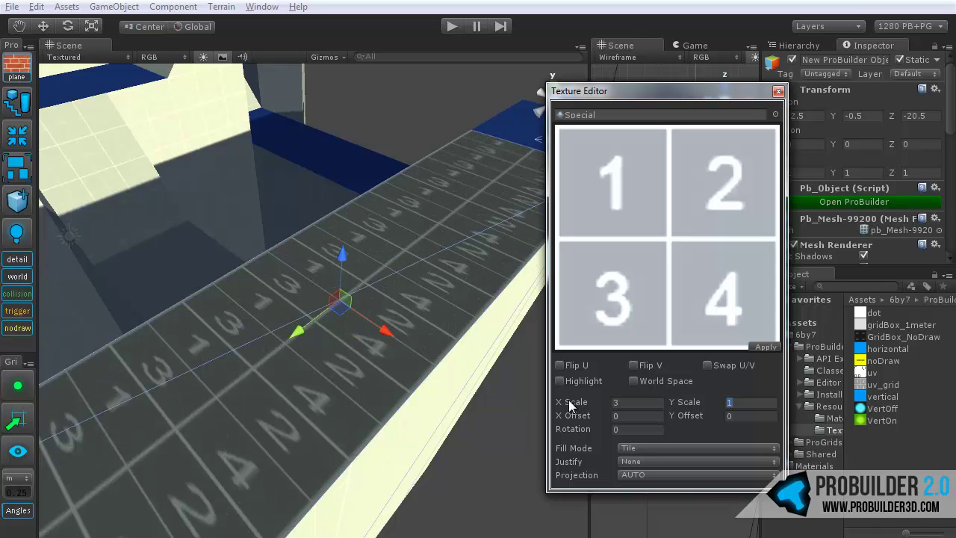
type("0.5")
left_click_drag(372, 216, 312, 234, "alt")
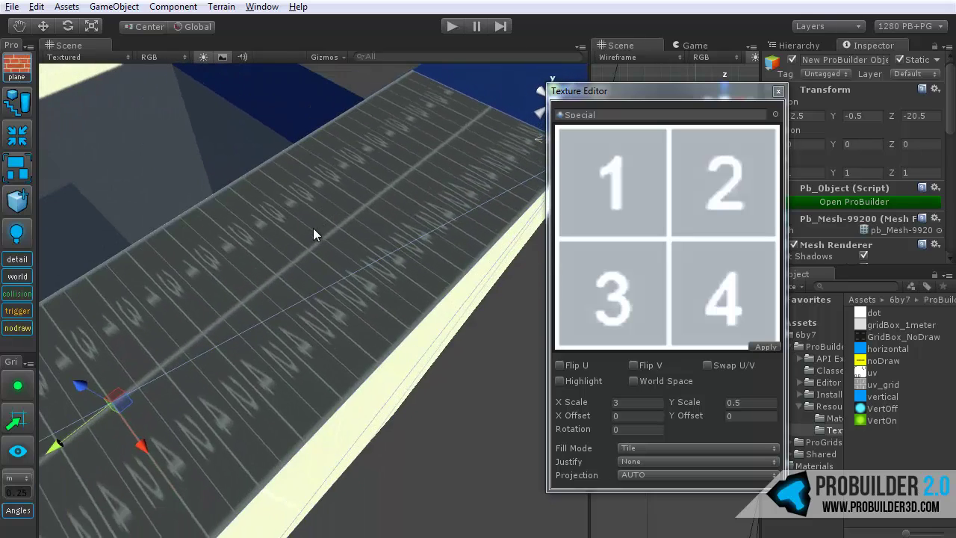
key("f")
Step: Reset the wall-top texture's X Scale and Y Scale to 1
left_click(611, 403)
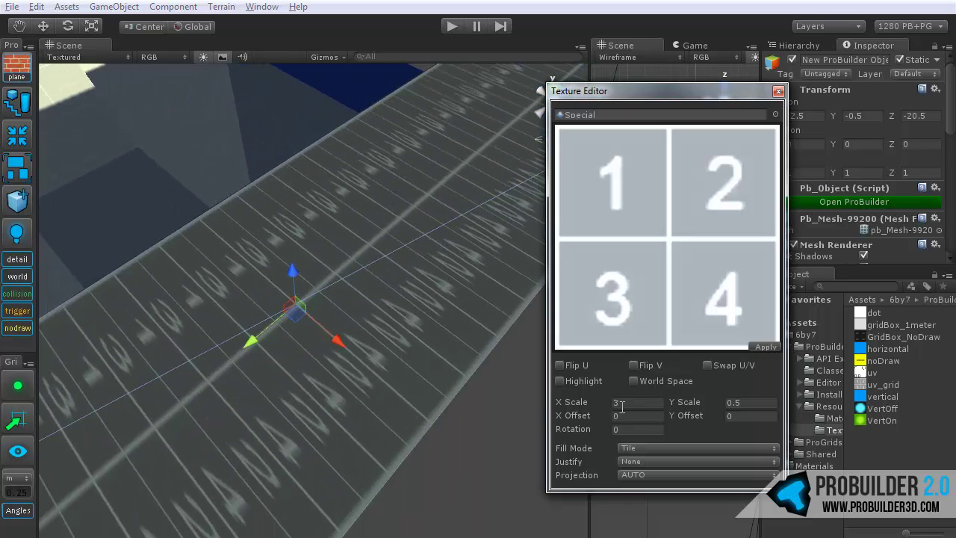
key("BackSpace")
type("1")
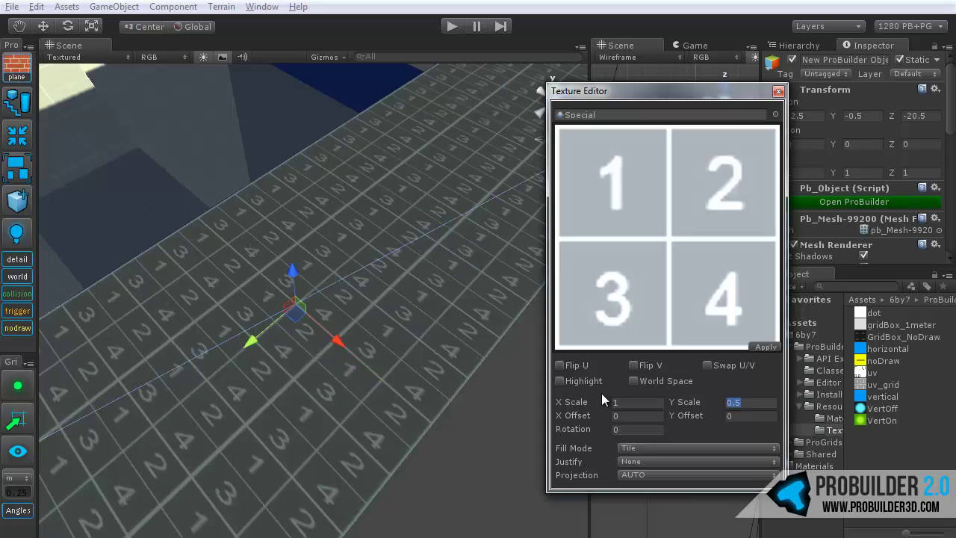
mouse_move(447, 341)
left_mouse_down("alt")
mouse_move(413, 325)
mouse_move(449, 334)
left_mouse_up("alt")
left_click(737, 403)
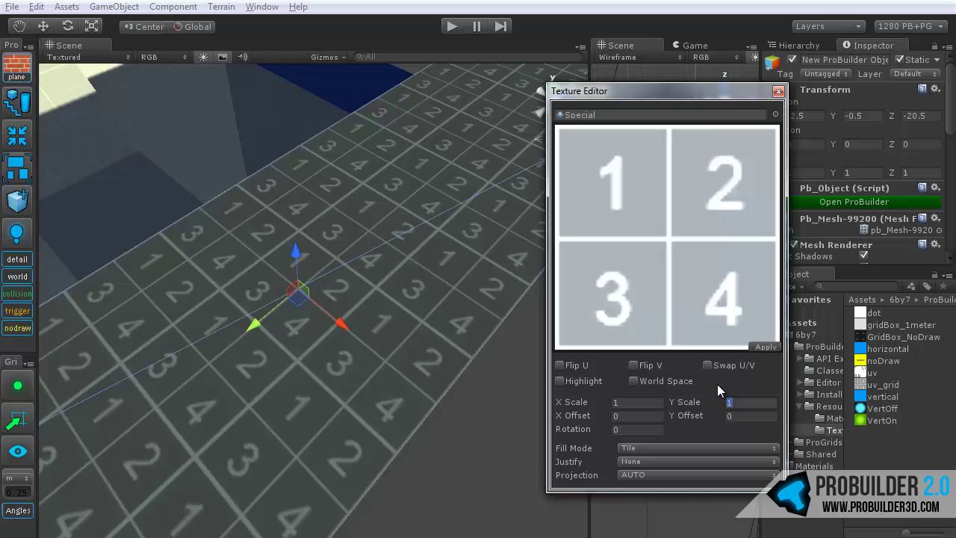
Step: Try a Y Scale of 2 on the wall-top texture and return it to 1
type("2")
left_click_drag(560, 390, 380, 382, "alt")
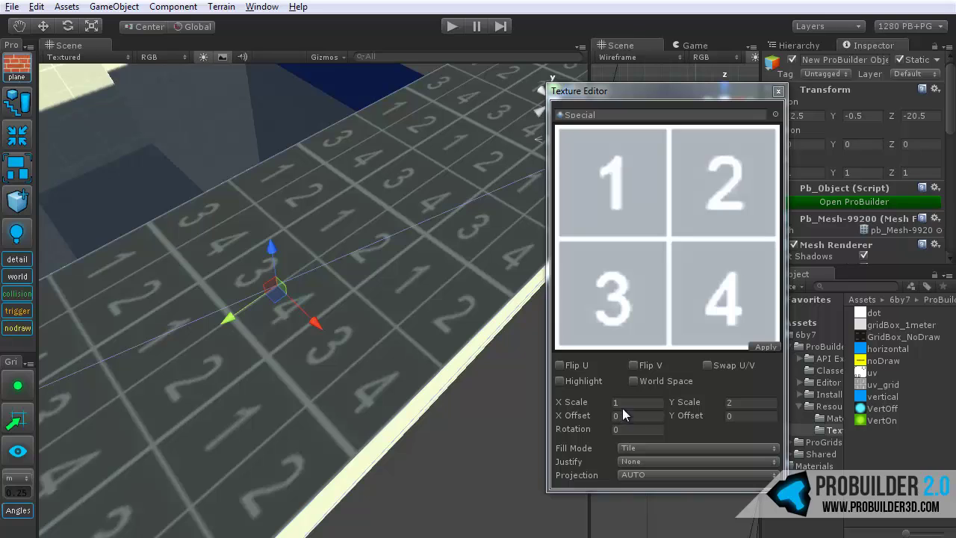
left_click_drag(347, 379, 448, 441, "alt")
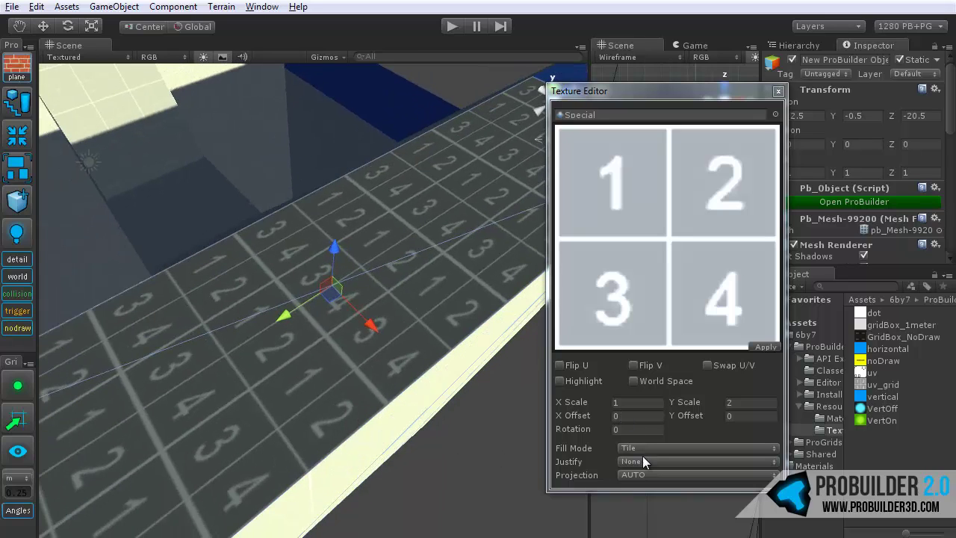
left_click(744, 403)
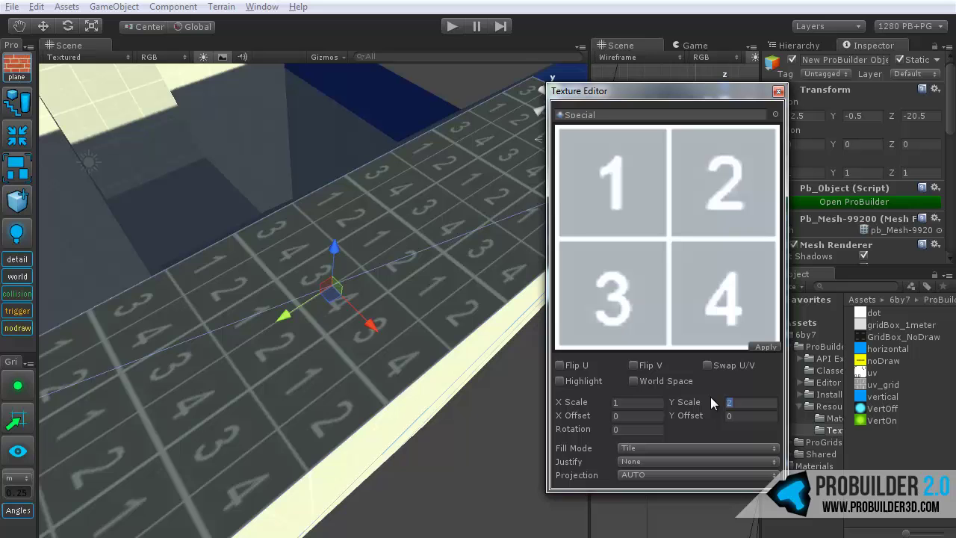
type("1")
Step: Shift the numbered texture freehand across the wall's top face to an X Offset of about -1.13 and Y Offset of about 3.10
left_click_drag(402, 354, 369, 374, "alt")
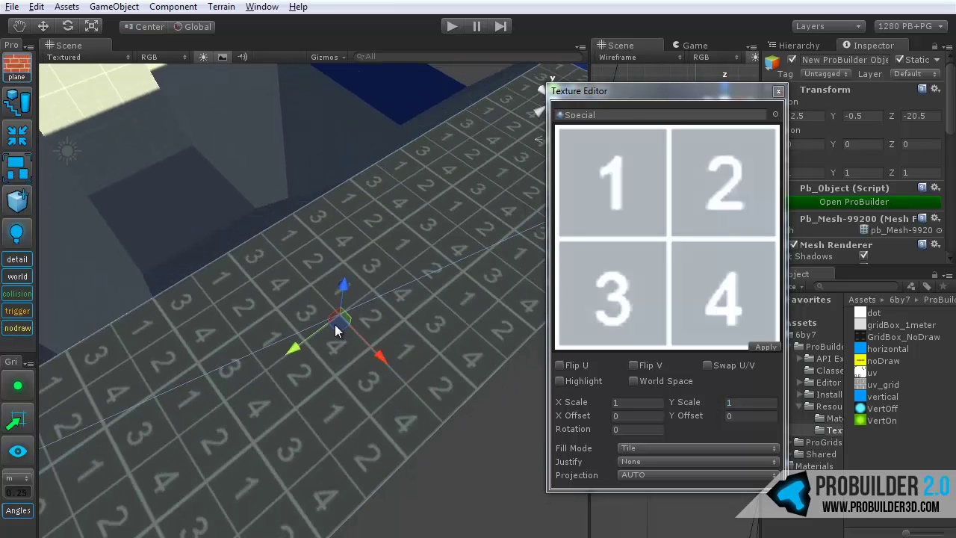
left_click_drag(335, 324, 280, 350)
middle_click_drag(422, 289, 335, 335)
scroll(310, 372, "down", 3)
mouse_move(237, 373)
left_mouse_down()
mouse_move(429, 257)
mouse_move(421, 263)
mouse_move(436, 217)
mouse_move(365, 239)
mouse_move(224, 369)
left_mouse_up()
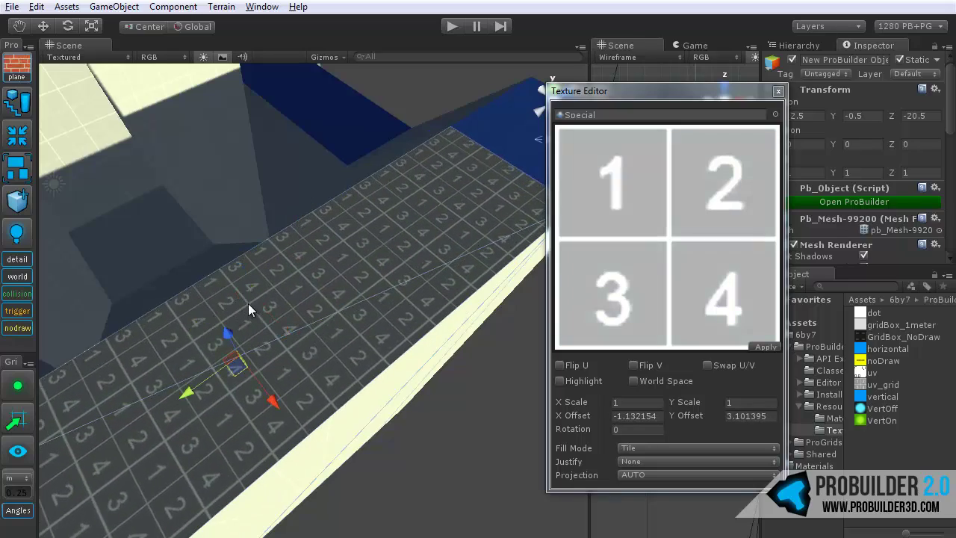
middle_click_drag(302, 366, 381, 307)
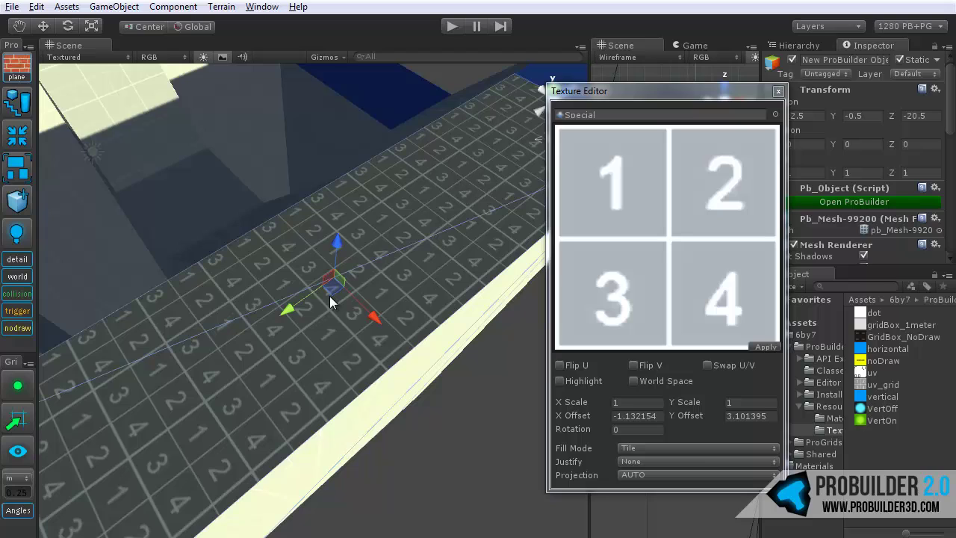
Step: Set the wall-top texture's X Offset to 5 and Y Offset to 2
left_click(660, 416)
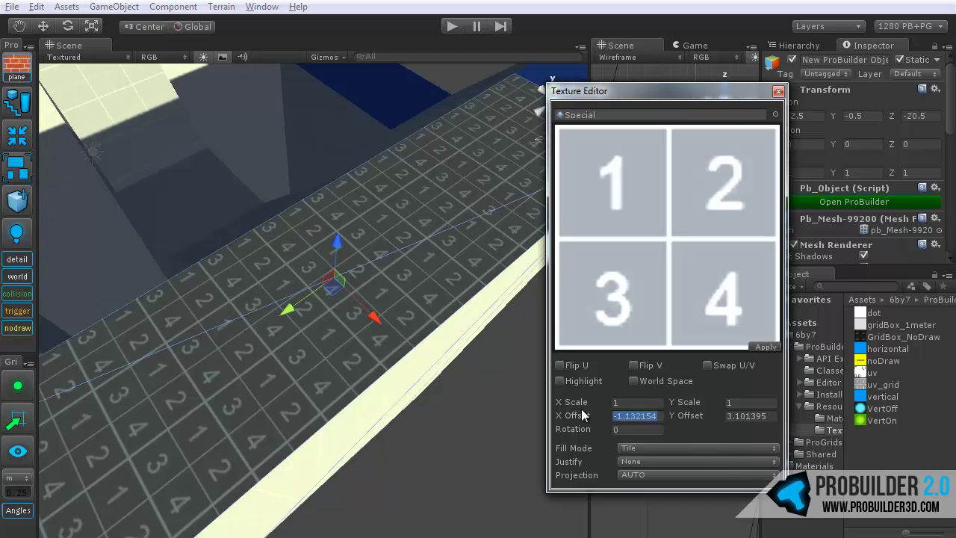
type("5")
key("Tab")
type("2")
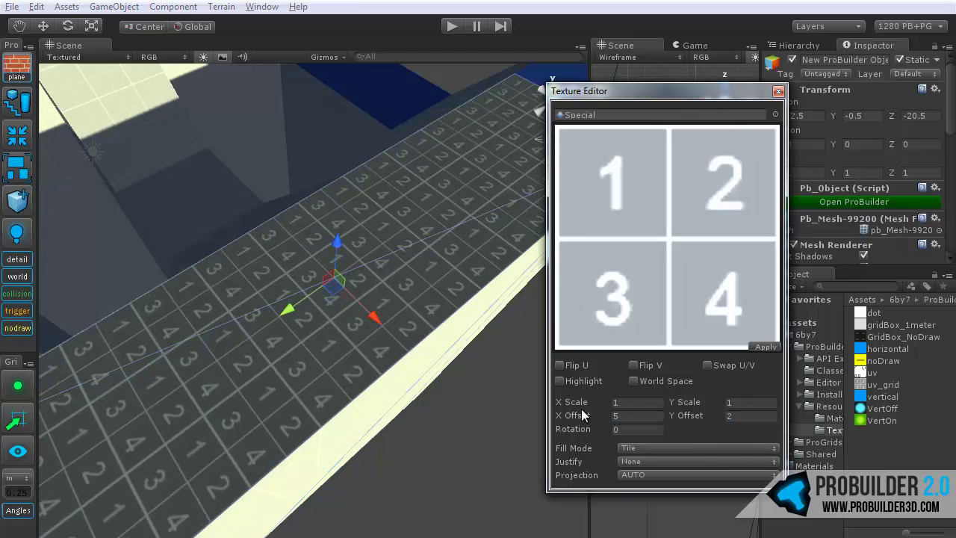
left_click_drag(381, 407, 353, 418, "alt")
middle_click_drag(353, 419, 325, 329)
Step: Reset the wall-top texture's X Offset and Y Offset to 0
left_click(619, 415)
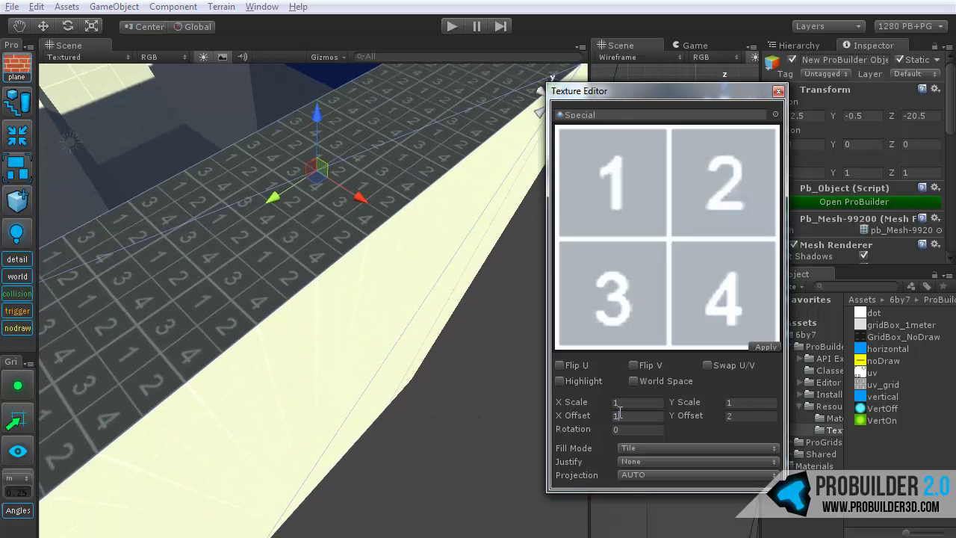
type("1")
key("Tab")
type("0")
middle_click_drag(310, 288, 393, 355)
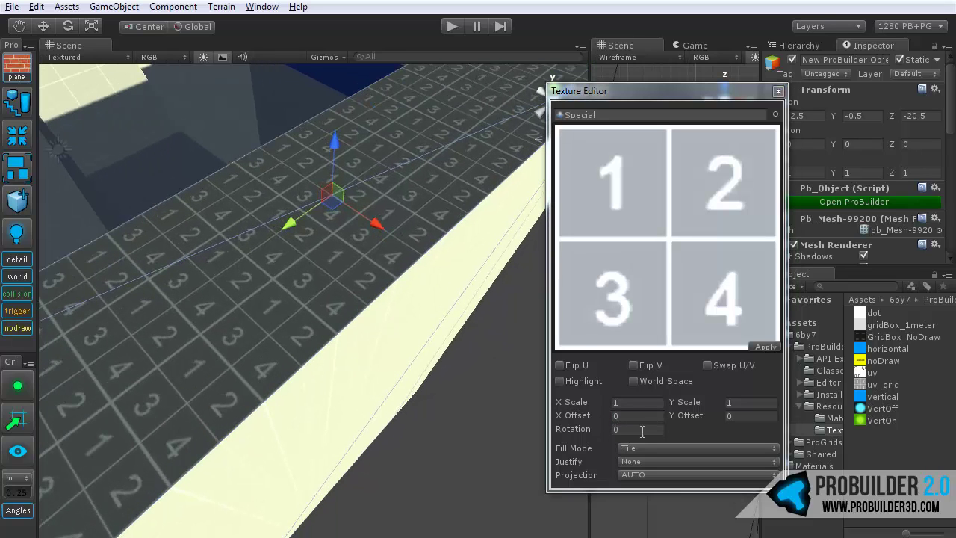
Step: Try a Rotation of 90 and then 45 on the wall-top texture and inspect the angled numbers up close
left_click(635, 430)
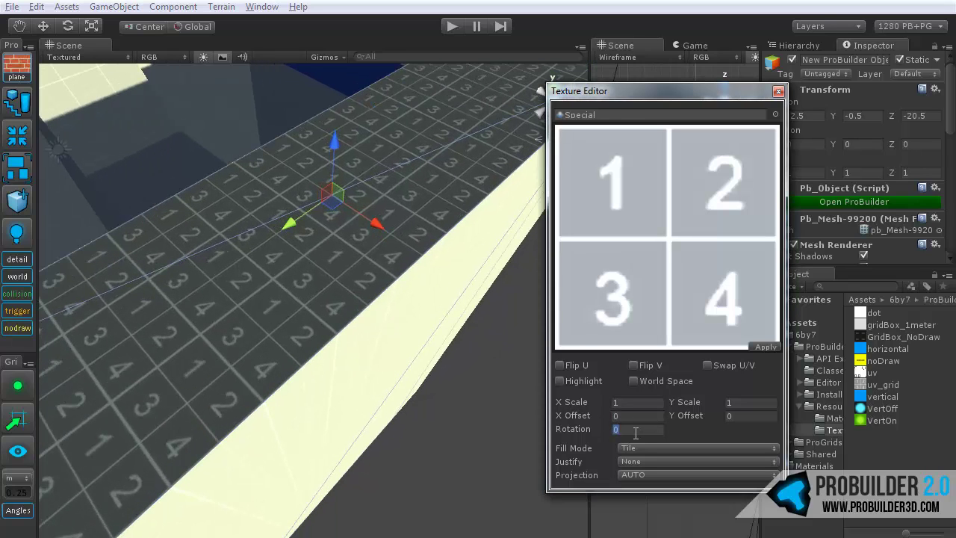
type("90")
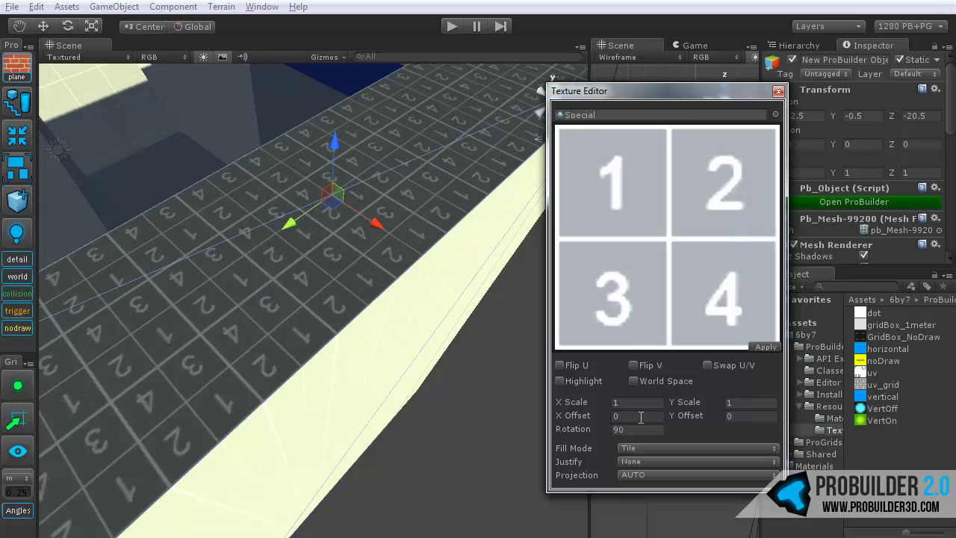
left_click(580, 426)
type("45")
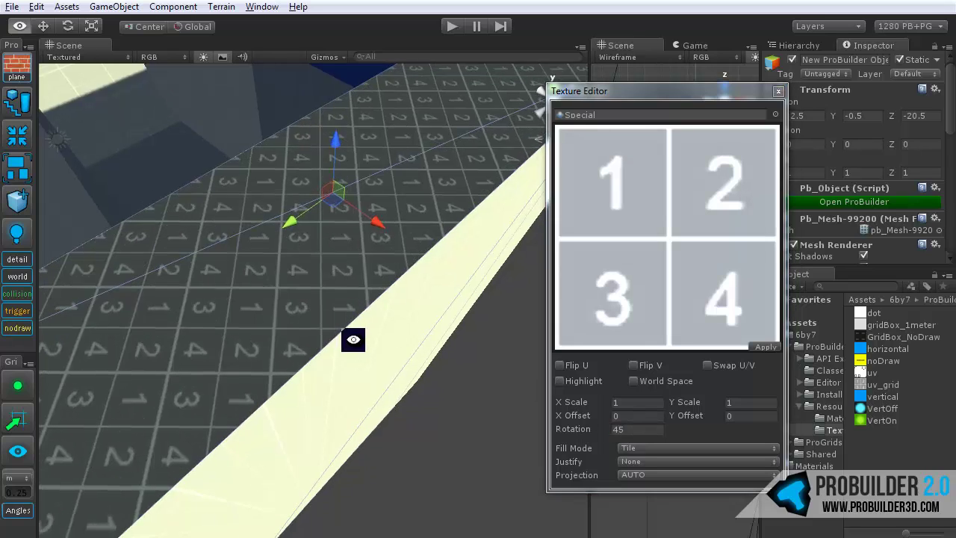
left_click_drag(353, 339, 334, 393, "alt")
scroll(334, 389, "up", 3)
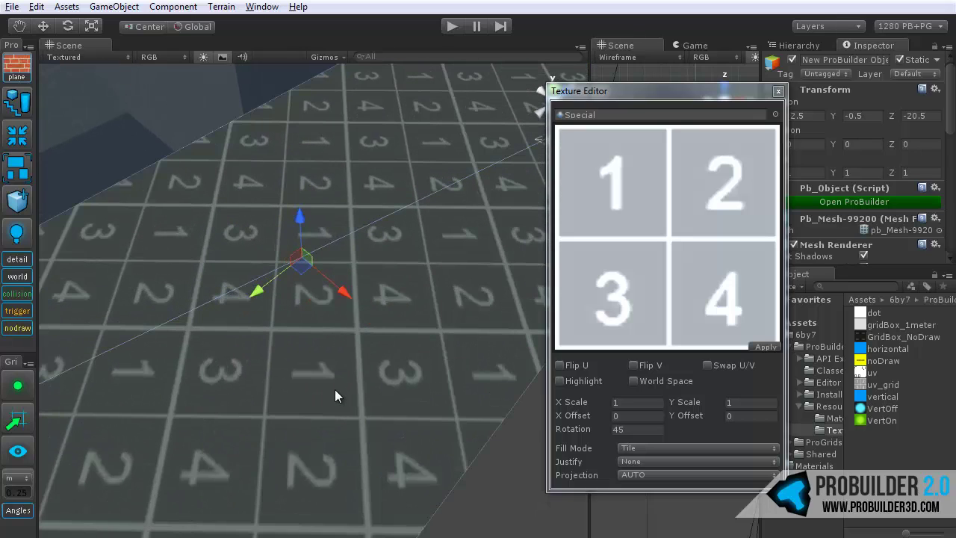
Step: Activate the rotate handle on the wall-top face and reset the texture's Rotation to 0
key("e")
left_click_drag(322, 329, 331, 343, "alt")
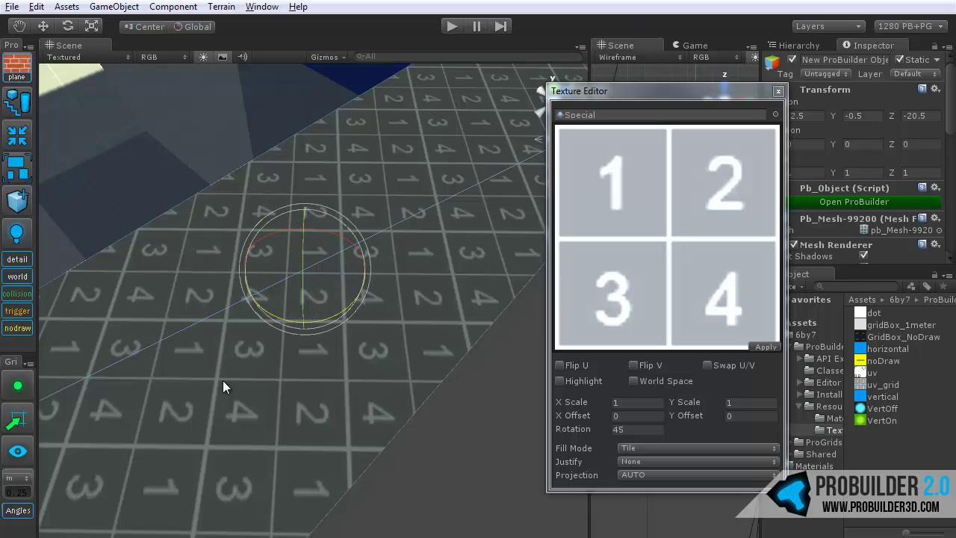
left_click_drag(222, 385, 318, 359, "alt")
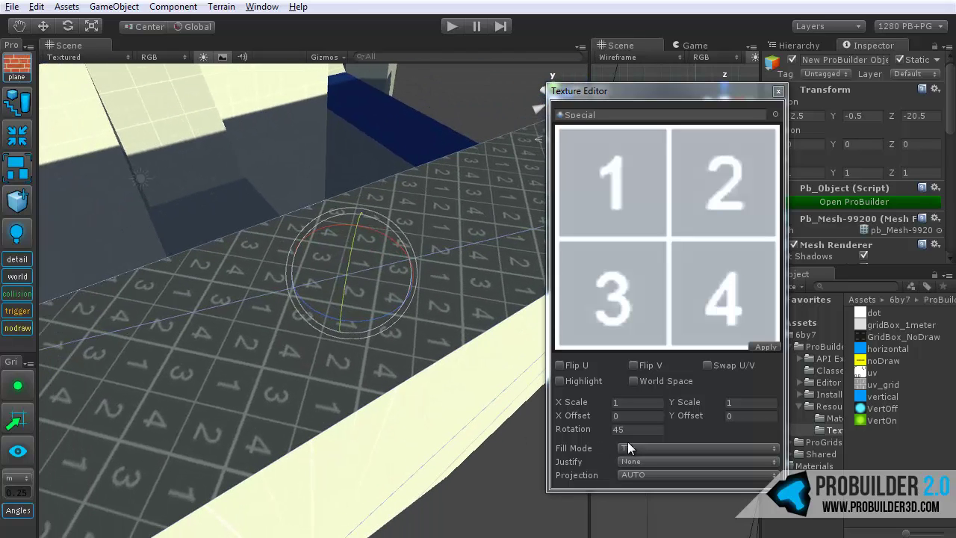
left_click(606, 427)
type("0")
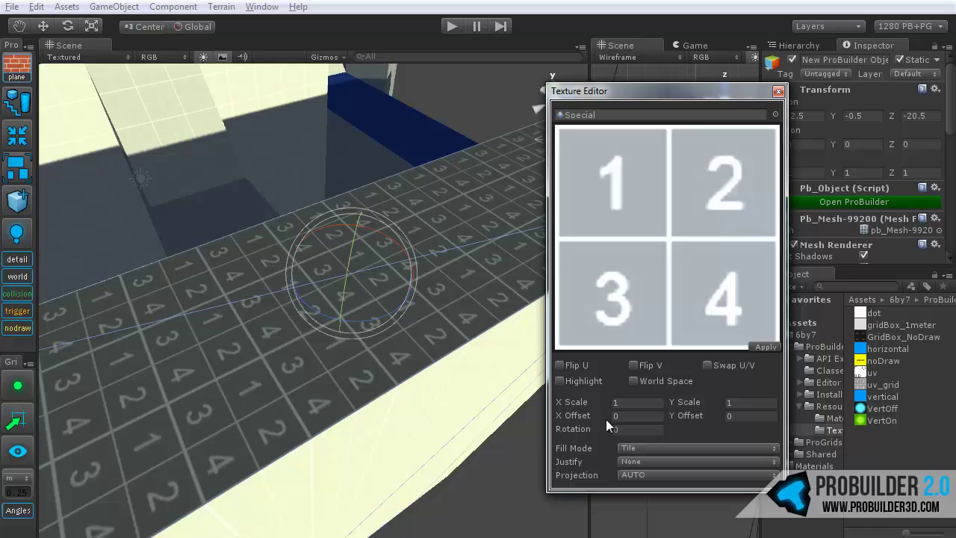
left_click_drag(486, 403, 386, 397, "alt")
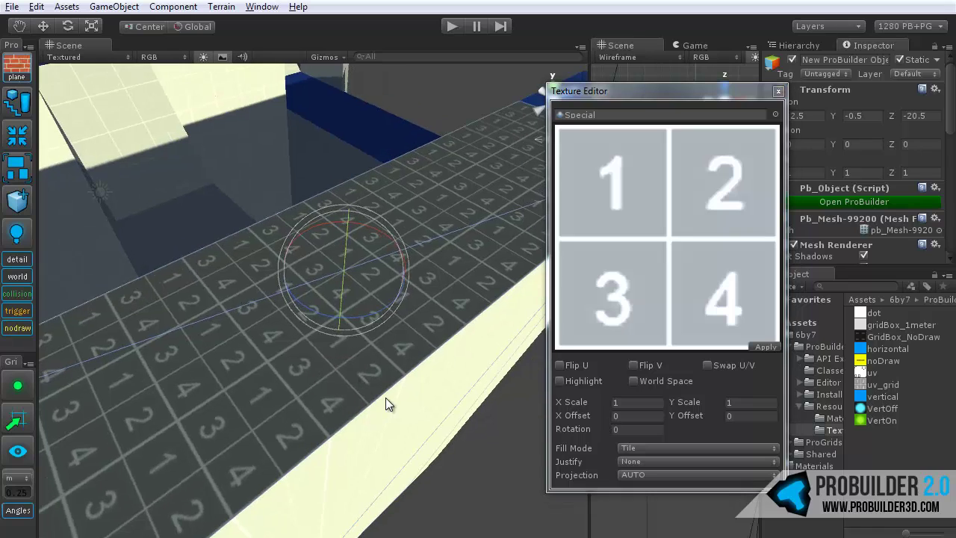
Step: Choose Tile as the wall-top texture's Fill Mode
left_click(668, 447)
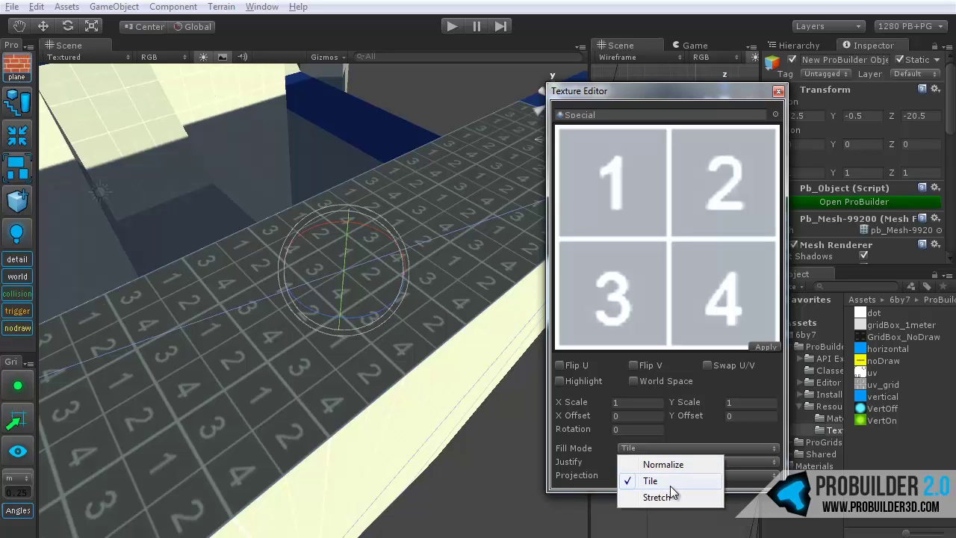
left_click(670, 482)
left_click_drag(263, 374, 381, 385, "alt")
scroll(381, 378, "up", 2)
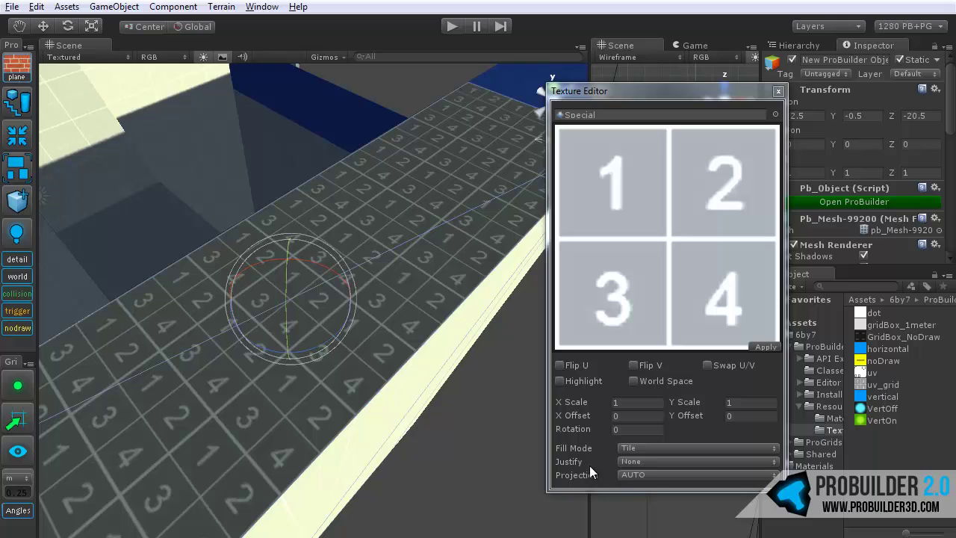
Step: Change the wall-top texture's Fill Mode to Stretch and examine the numbers along the whole face
left_click(655, 447)
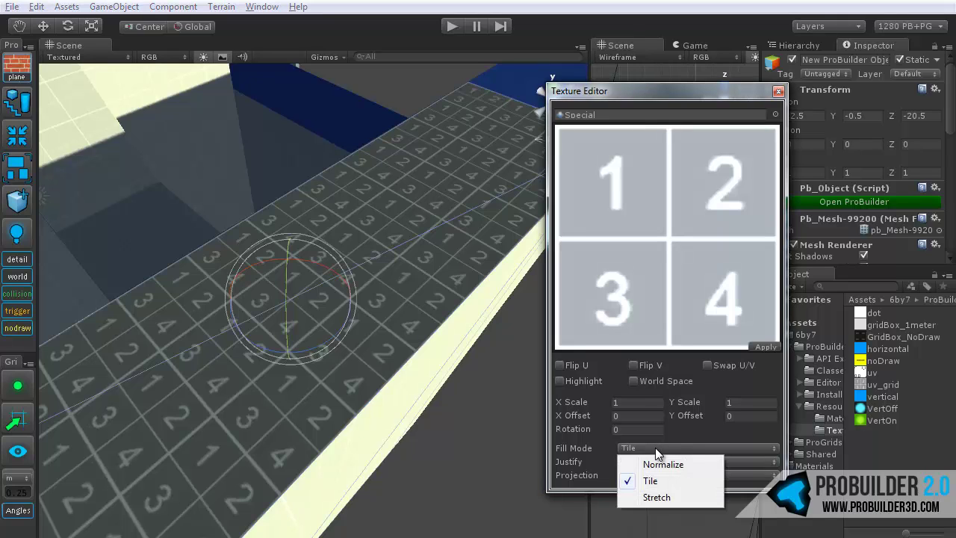
left_click(671, 496)
left_click_drag(369, 401, 328, 397, "alt")
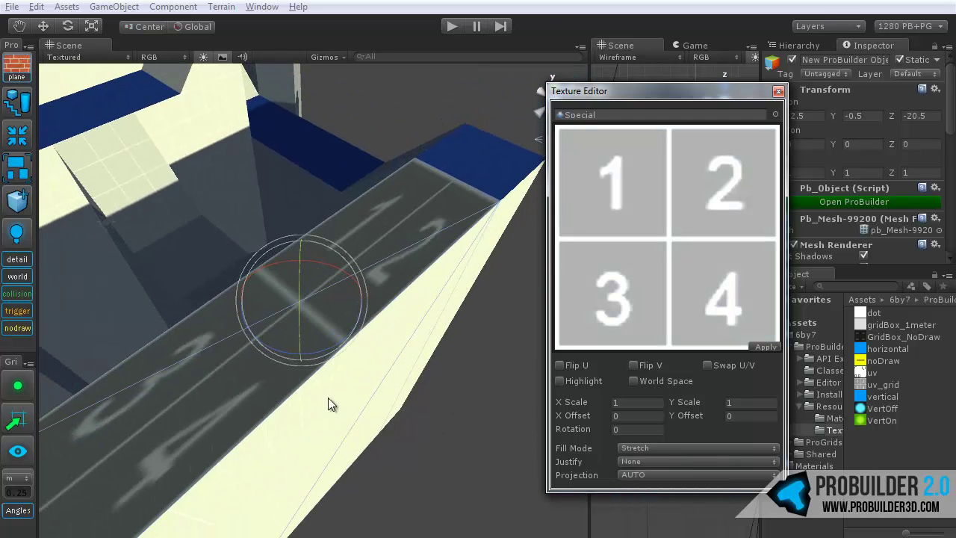
left_click_drag(273, 416, 321, 431, "alt")
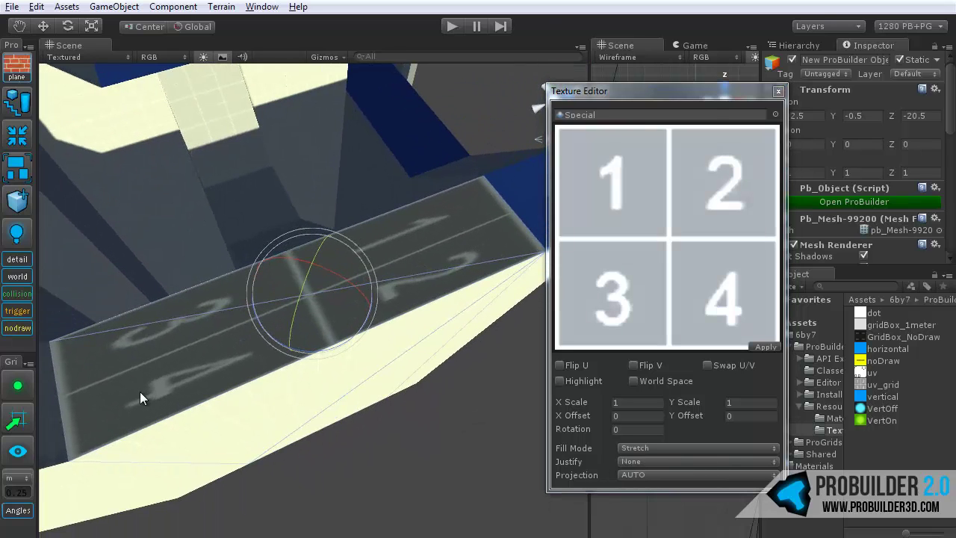
left_click_drag(174, 359, 395, 341, "alt")
left_click_drag(327, 379, 281, 354, "alt")
Step: Switch the wall-top texture's Fill Mode to Normalize and inspect the face from several angles
left_click(638, 447)
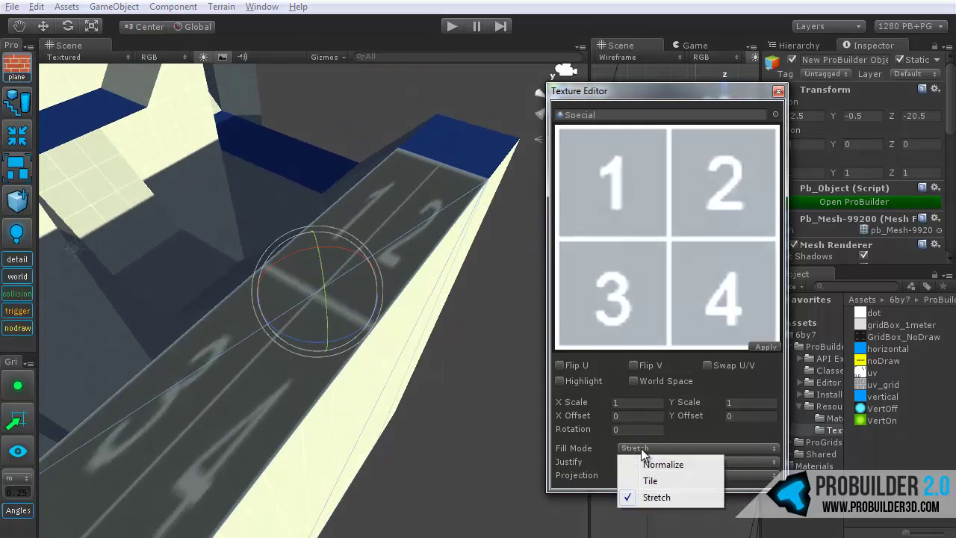
left_click(644, 462)
left_click_drag(339, 396, 380, 388, "alt")
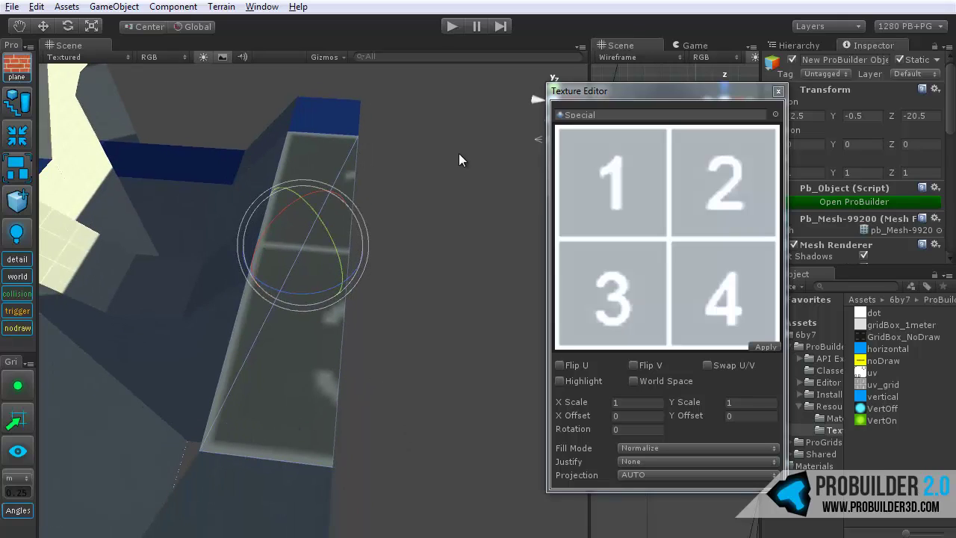
left_click_drag(422, 197, 231, 409, "alt")
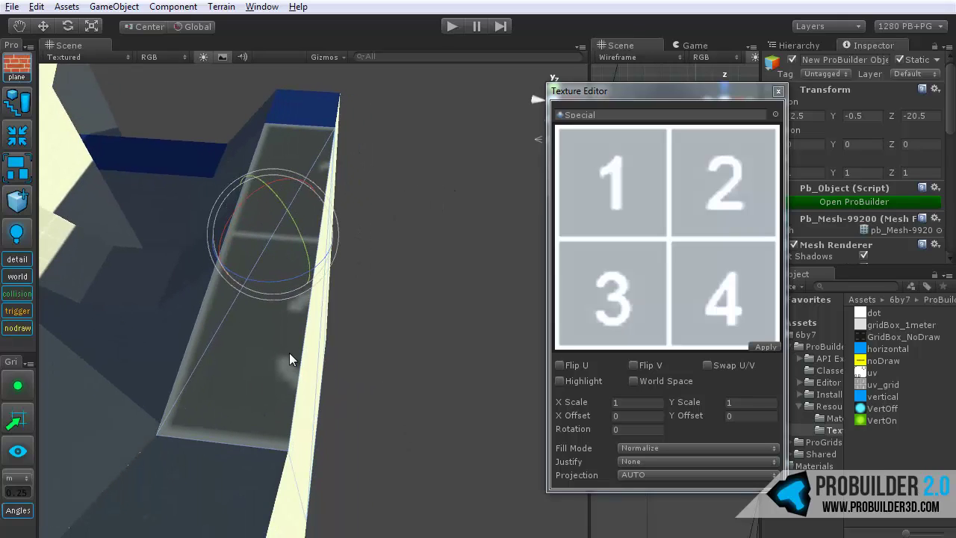
left_click_drag(405, 292, 164, 325, "alt")
left_click_drag(318, 358, 410, 453, "alt")
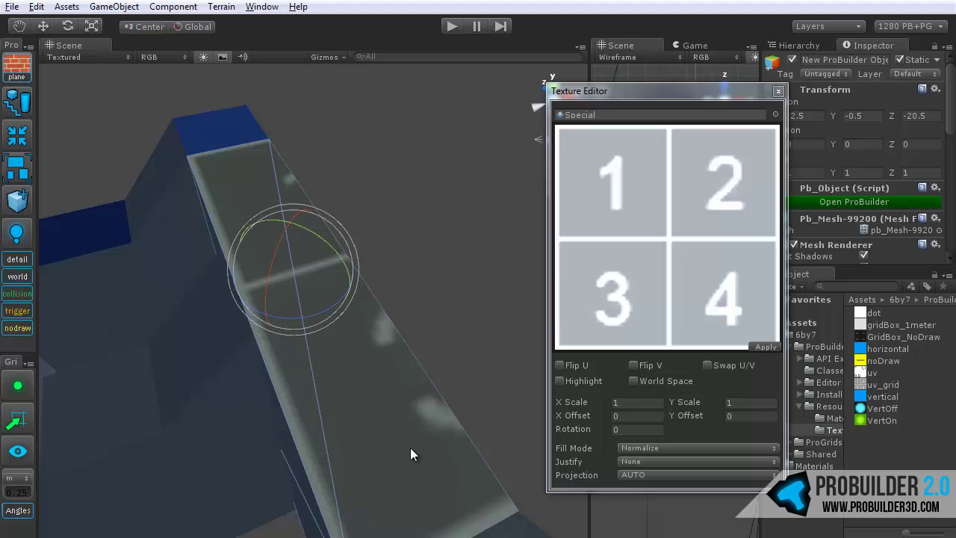
left_click_drag(422, 333, 517, 219, "alt")
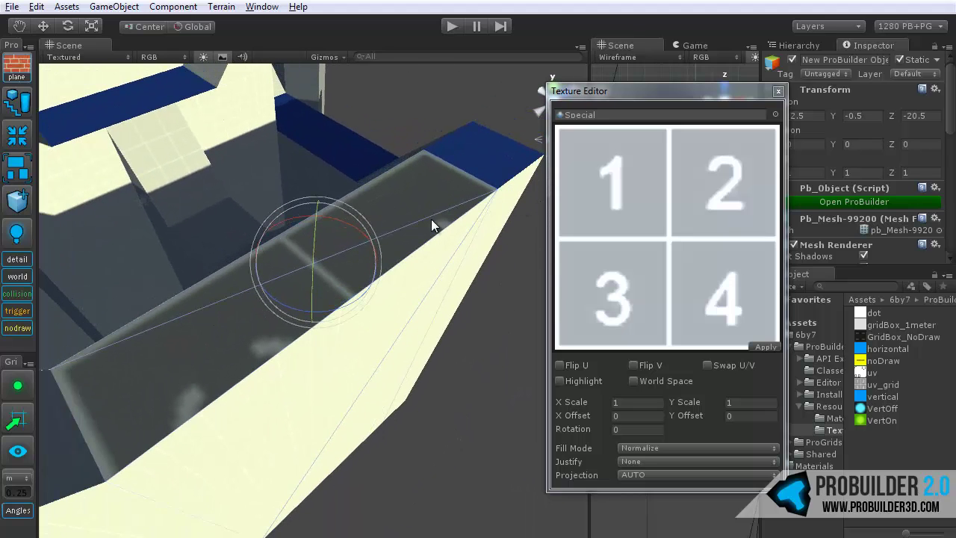
Step: Rotate the normalized wall-top texture freehand to about 178.4 degrees and move it to an X Offset of about 0.84
left_click_drag(324, 326, 321, 324, "alt")
scroll(308, 290, "up", 3)
left_click_drag(308, 290, 401, 298, "alt")
key("w")
left_click_drag(378, 263, 455, 288)
middle_click_drag(472, 347, 434, 345)
scroll(434, 345, "up", 2)
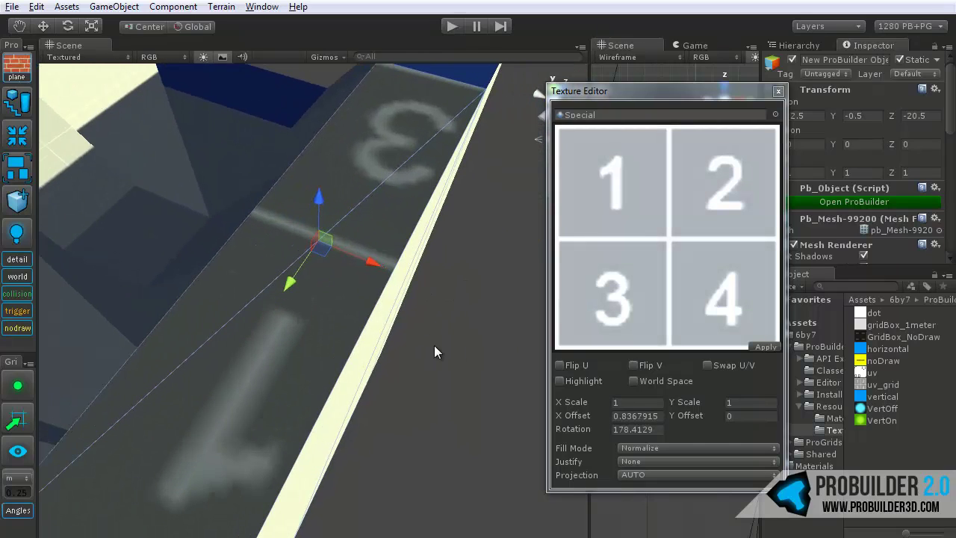
Step: Return the wall-top texture's Fill Mode to Tile
left_click(683, 447)
left_click(663, 482)
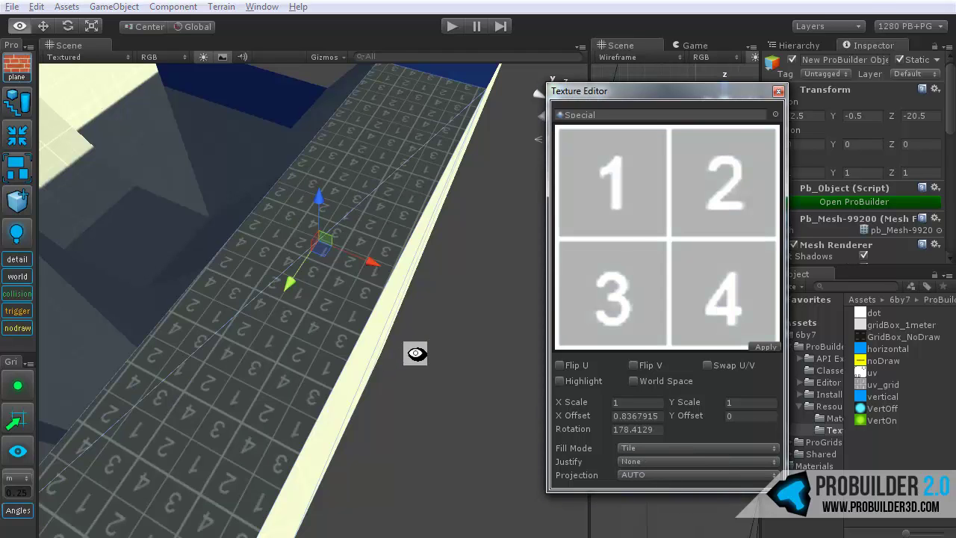
left_click_drag(416, 353, 351, 333, "alt")
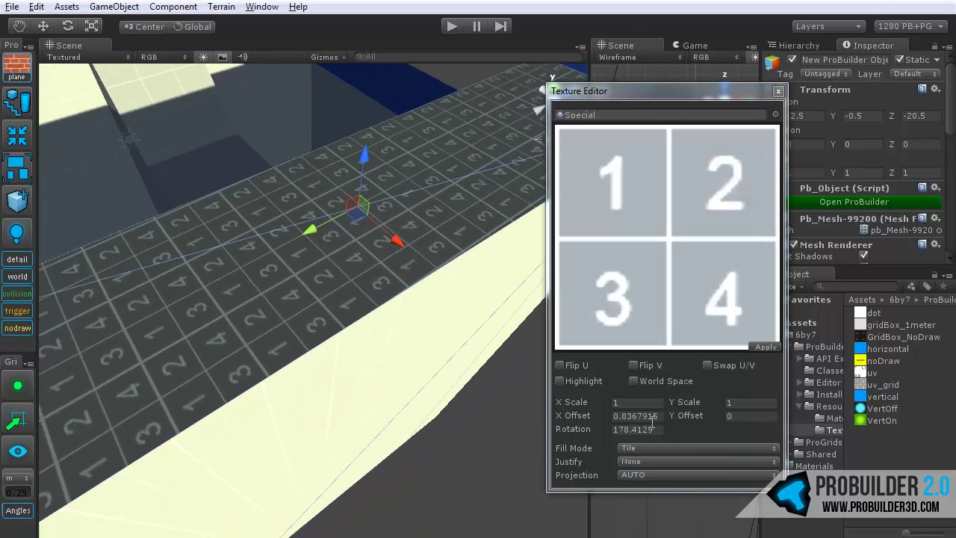
Step: Justify the wall-top texture to the Left edge of the face
left_click(641, 462)
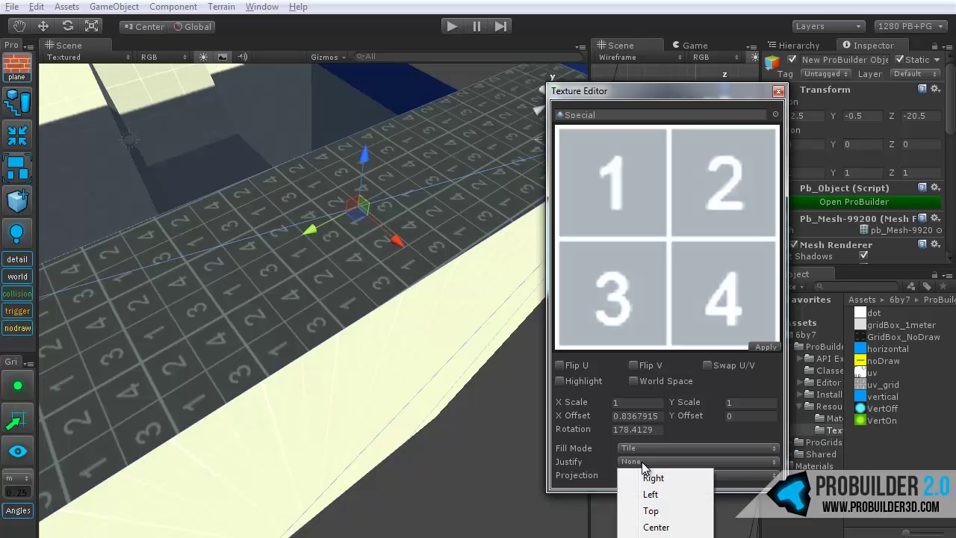
left_click(655, 494)
left_click_drag(329, 246, 339, 336, "alt")
left_click_drag(362, 276, 696, 442, "alt")
Step: Reset the wall-top texture's Rotation and X Offset to 0
left_click(646, 430)
type("0")
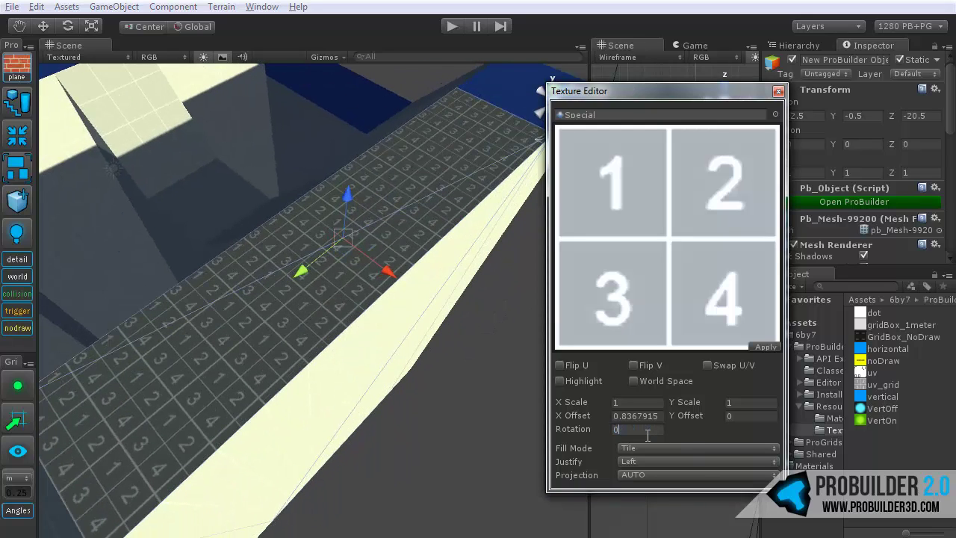
key("shift+Tab")
key("shift+Tab")
type("1")
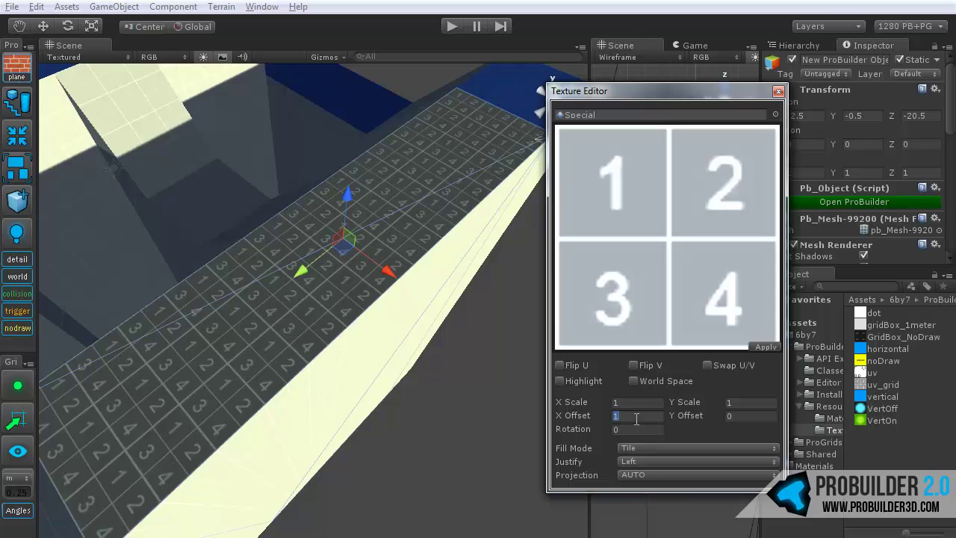
left_click_drag(538, 362, 506, 381, "alt")
Step: Try Bottom justification on the wall-top texture and set Justify back to None
left_click(647, 461)
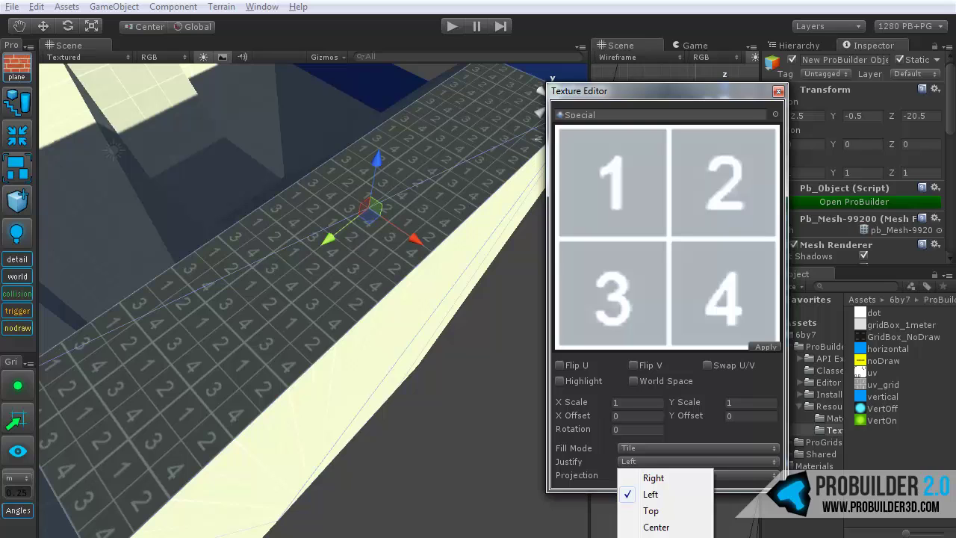
left_click(657, 534)
middle_click_drag(382, 337, 402, 315)
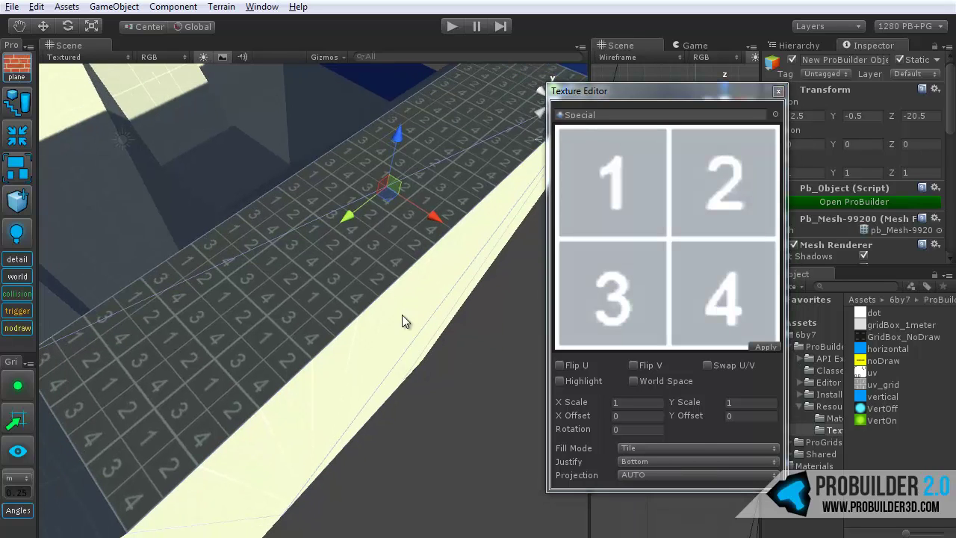
left_click(668, 462)
left_click(672, 533)
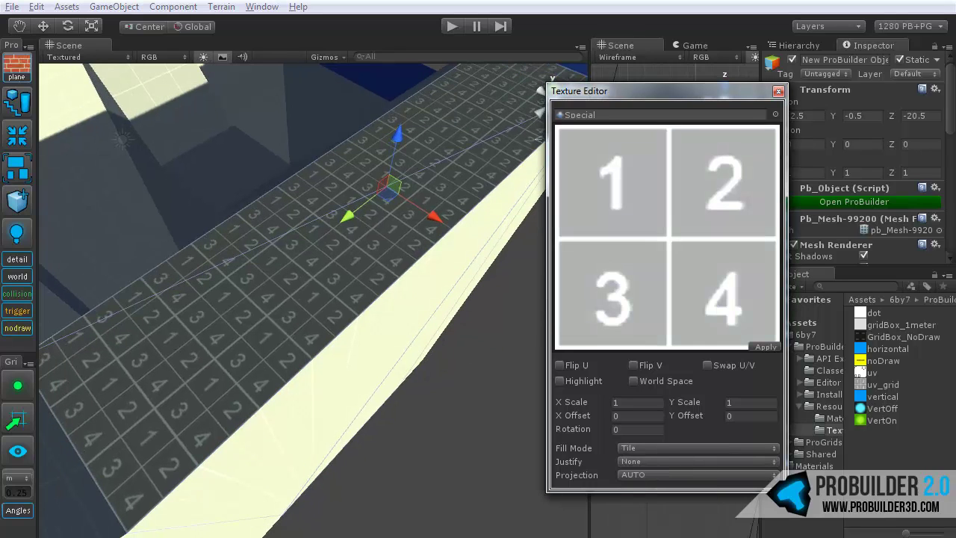
Step: Try the PLANAR_X projection on the wall-top face and return the projection to AUTO
left_click(644, 475)
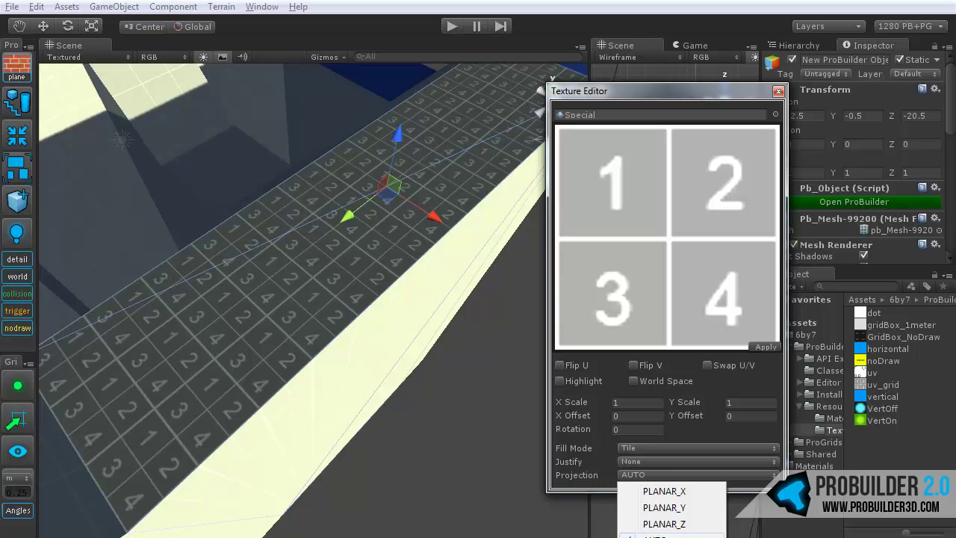
left_click(663, 491)
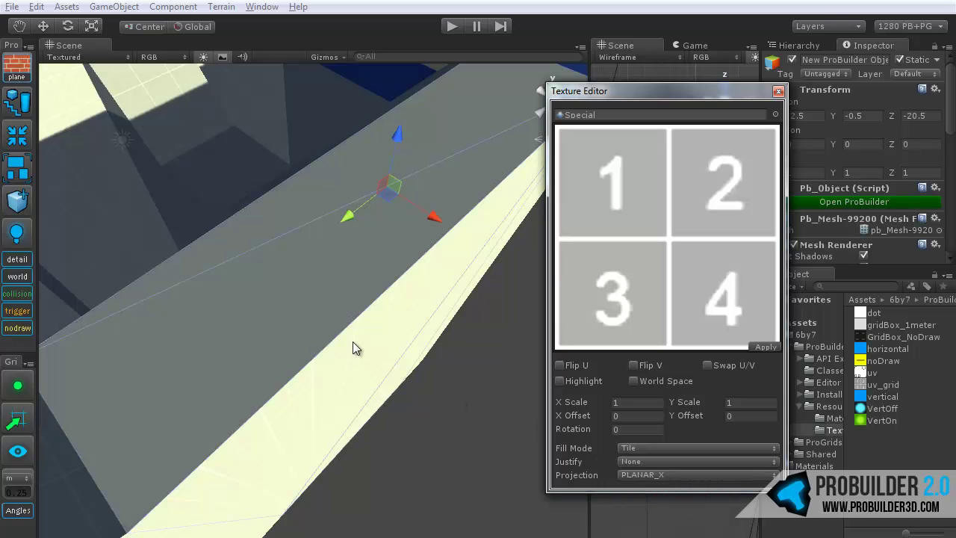
left_click_drag(355, 348, 503, 430, "alt")
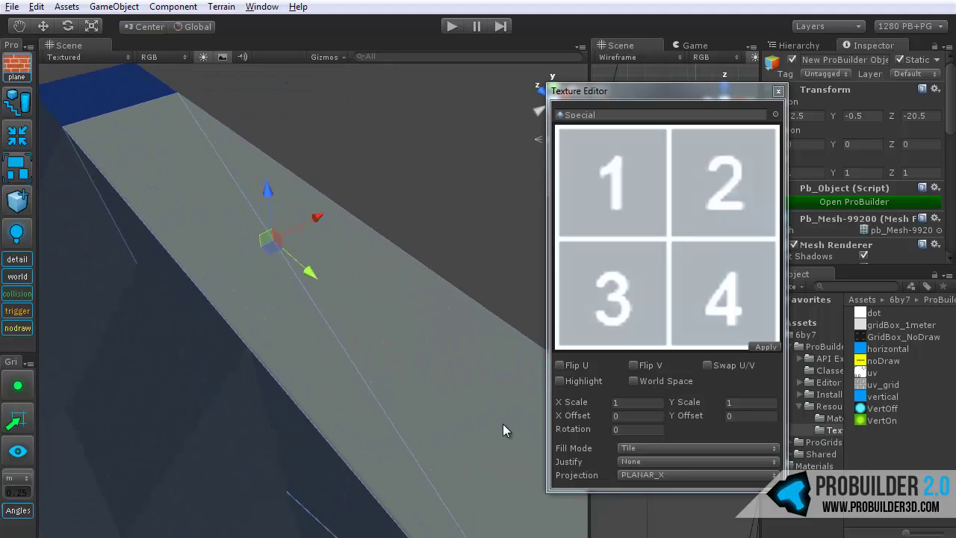
left_click(656, 475)
left_click(655, 535)
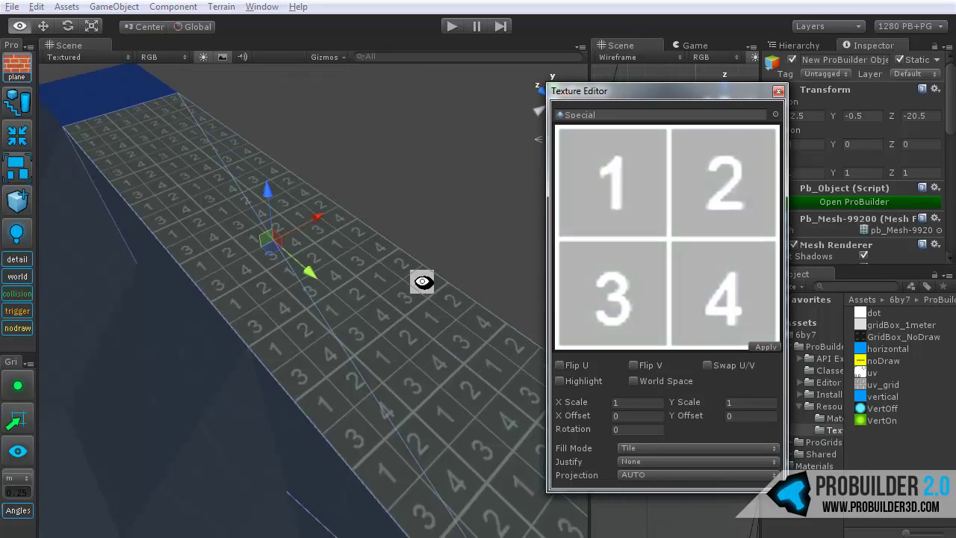
mouse_move(405, 277)
left_mouse_down("alt")
mouse_move(395, 277)
mouse_move(393, 329)
mouse_move(373, 284)
mouse_move(412, 273)
mouse_move(406, 289)
left_mouse_up("alt")
left_click(650, 474)
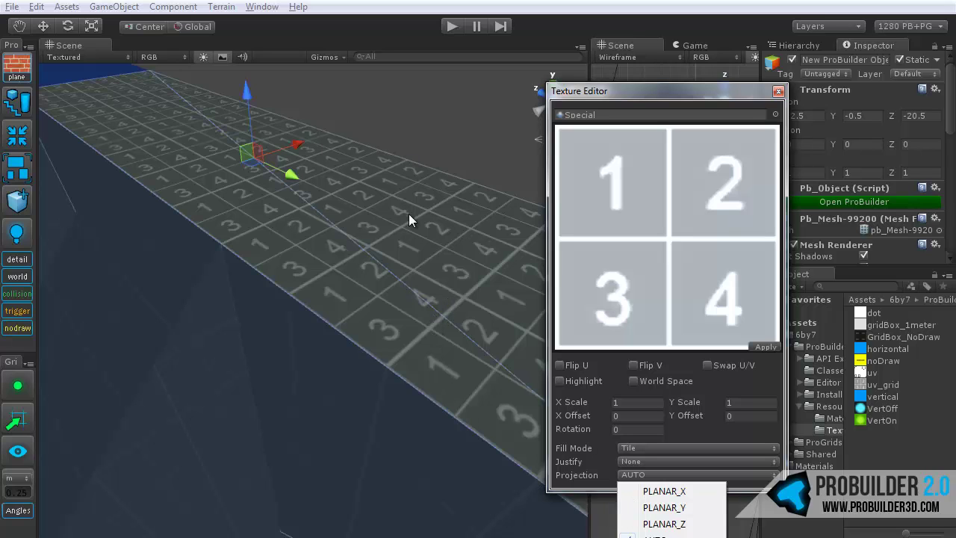
left_click_drag(409, 214, 405, 246, "alt")
left_click(655, 475)
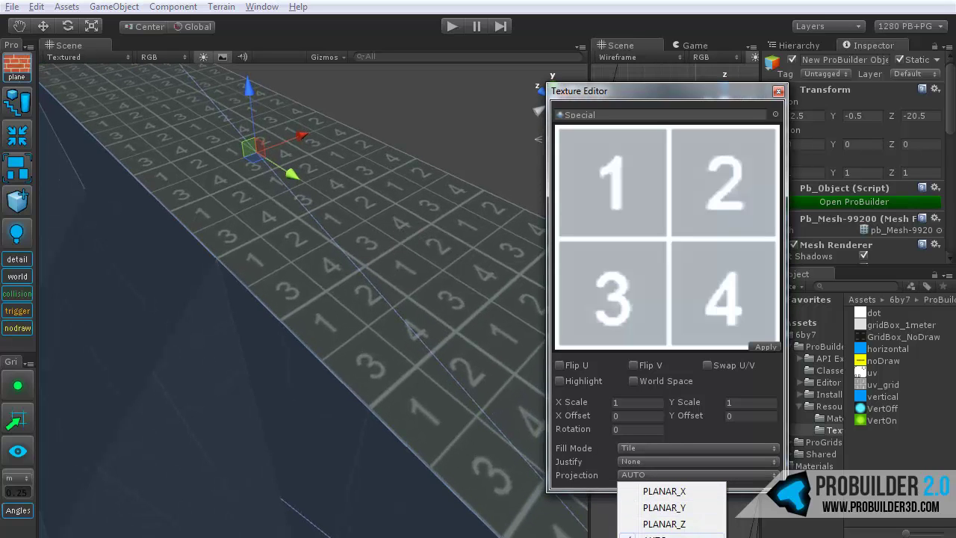
Step: Load the Orange material into the Texture Editor in place of the Special material
left_click_drag(448, 173, 306, 216, "alt")
left_click(775, 115)
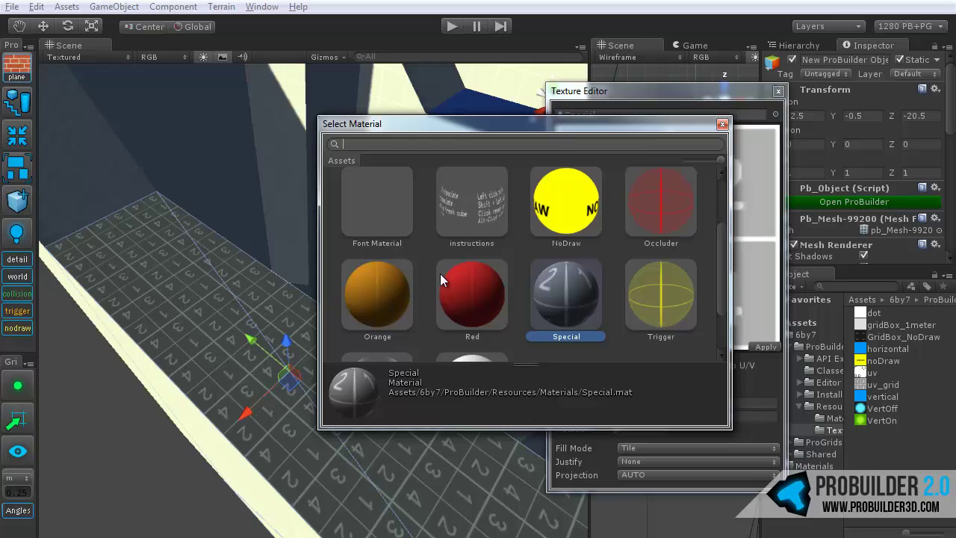
left_click(362, 294)
left_click(363, 294)
Step: Paint the Orange material onto the pillar's side faces and the adjoining walls beside the numbered grid strip
left_click_drag(363, 294, 321, 182, "alt")
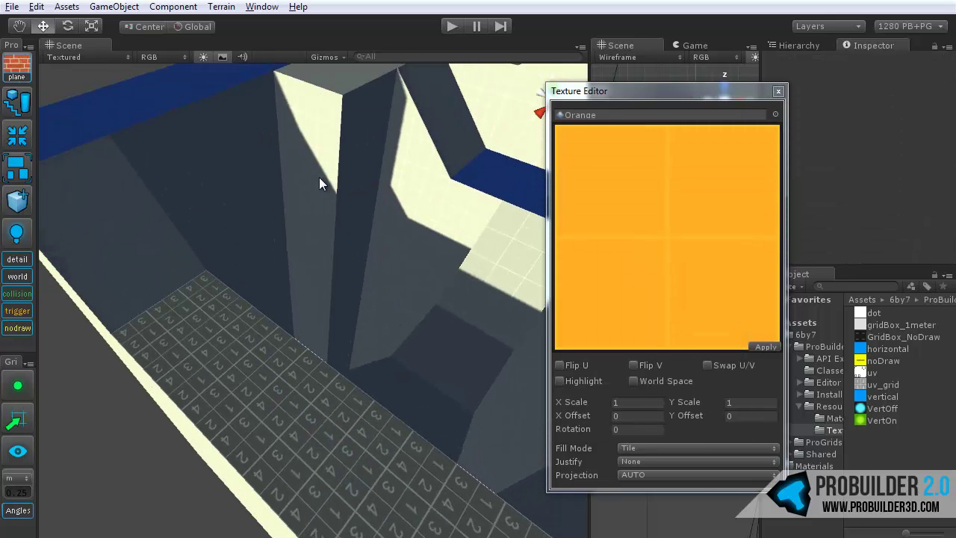
left_click(321, 181)
left_click(358, 183)
left_click(420, 197)
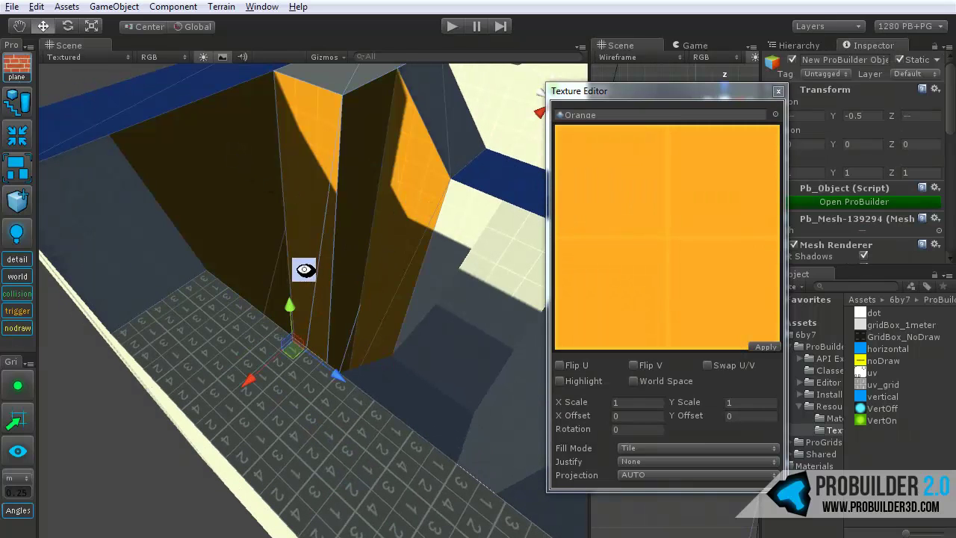
Step: Continue painting the Orange material onto the walls beside the ramp, around the archway and on the large wall next to it
left_click_drag(303, 269, 367, 245, "alt")
left_click(369, 247)
left_click_drag(368, 299, 446, 238, "alt")
left_click(396, 227, "ctrl+shift")
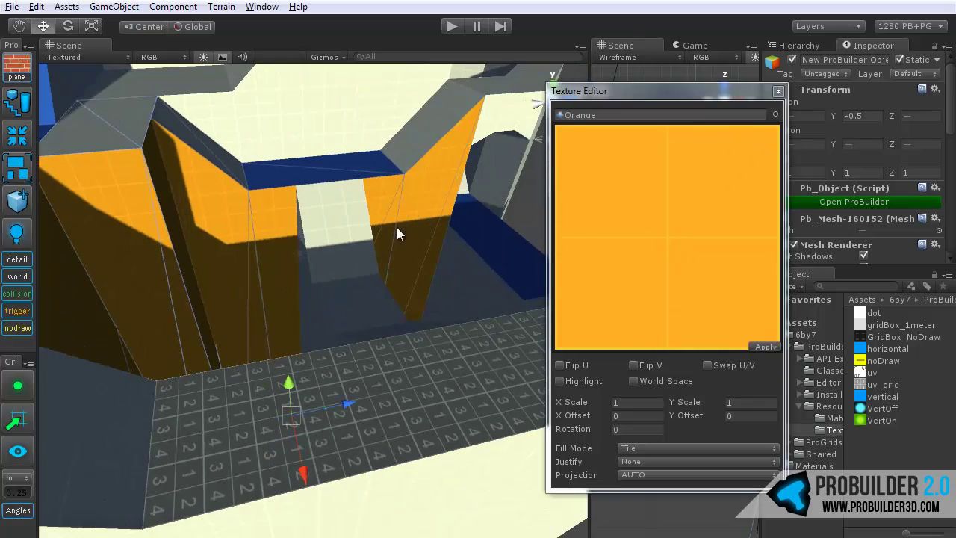
left_click_drag(362, 275, 339, 308, "alt")
left_click(417, 302)
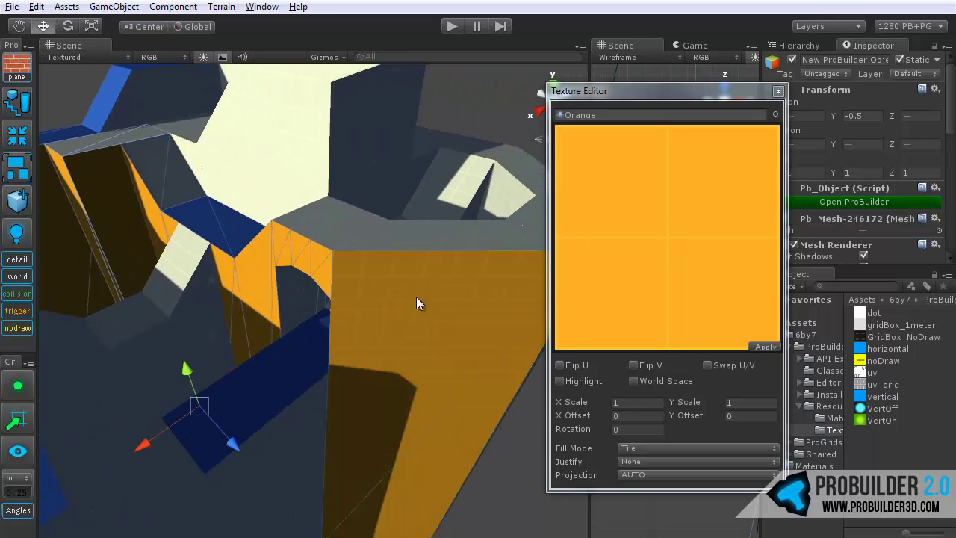
Step: Paint the Orange material onto the tall upper wall faces behind the blue ledge and clear the selection
left_click_drag(456, 289, 273, 217, "alt")
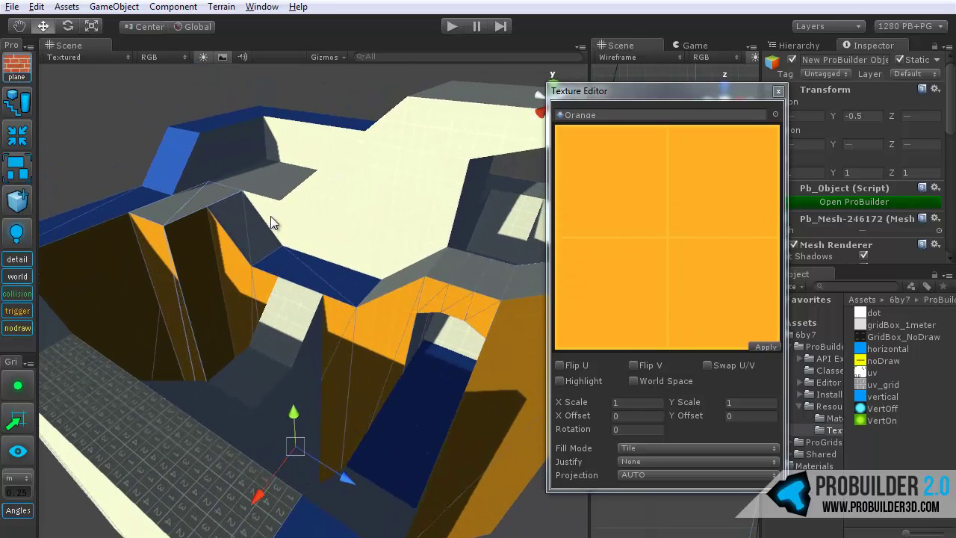
left_click(344, 230)
left_click(424, 232)
left_click_drag(424, 231, 409, 163, "alt")
left_click_drag(473, 179, 444, 198, "alt")
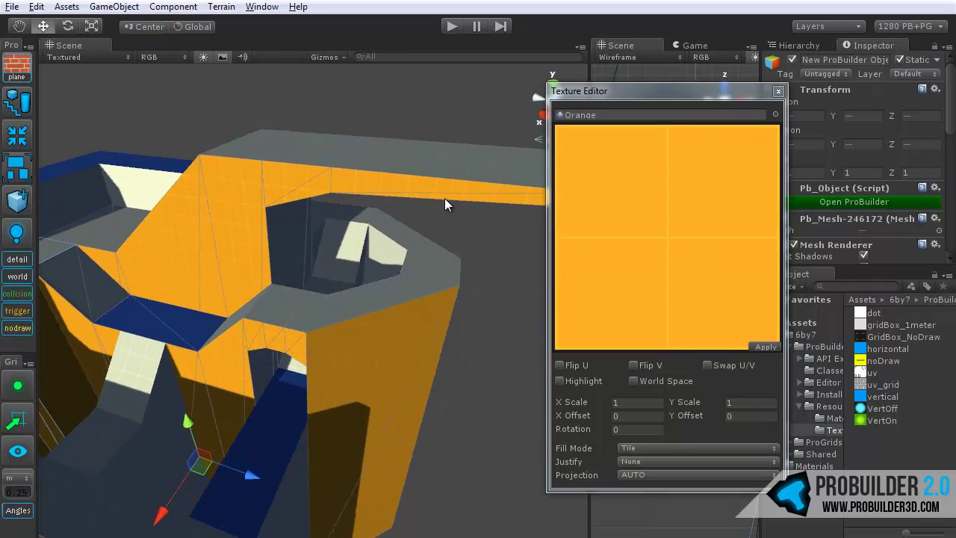
scroll(371, 285, "down", 2)
mouse_move(371, 276)
left_mouse_down("alt")
mouse_move(385, 269)
mouse_move(377, 288)
left_mouse_up("alt")
left_click(345, 122)
left_click_drag(346, 122, 254, 180, "alt")
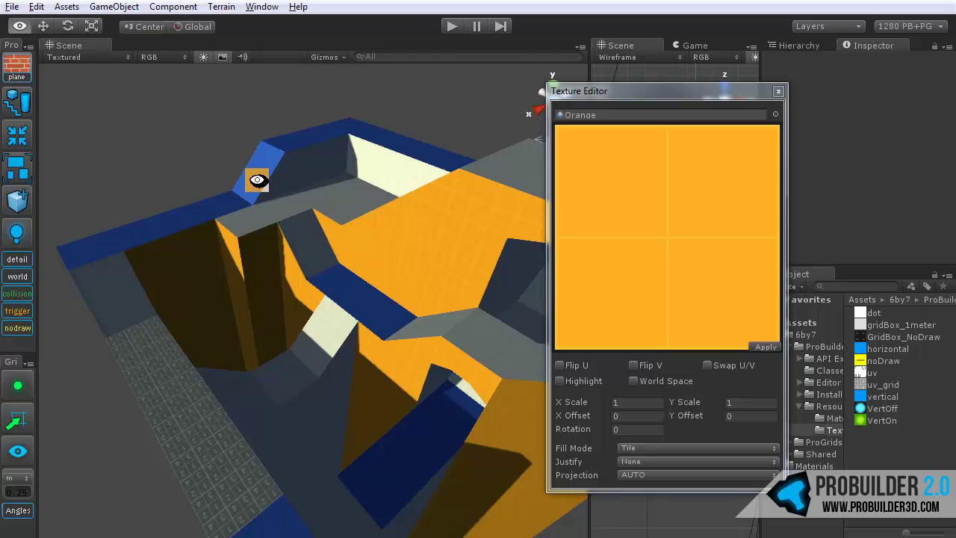